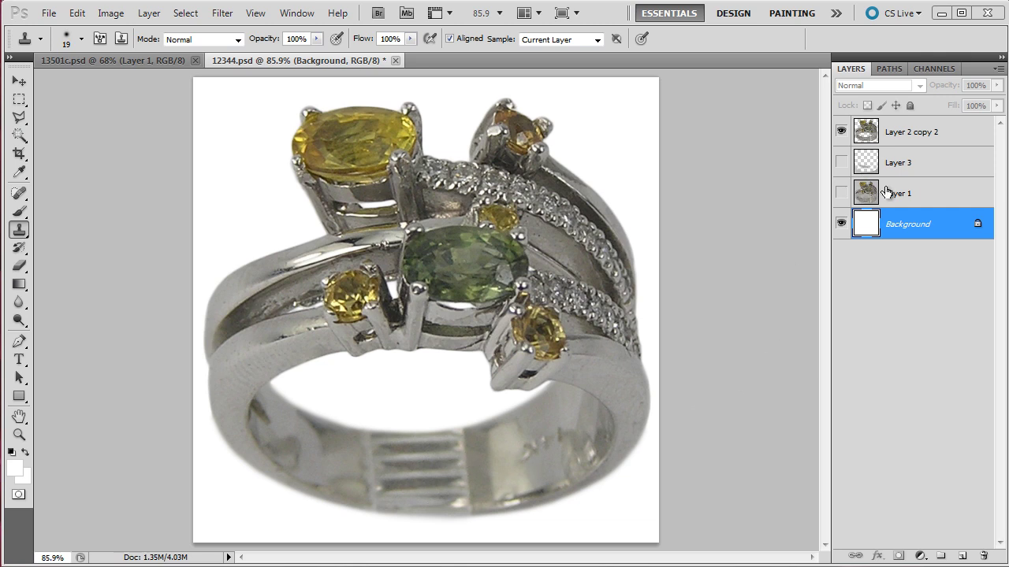
Check the contents of Layer 1 and Layer 3, then delete both layers.
left_click(929, 201)
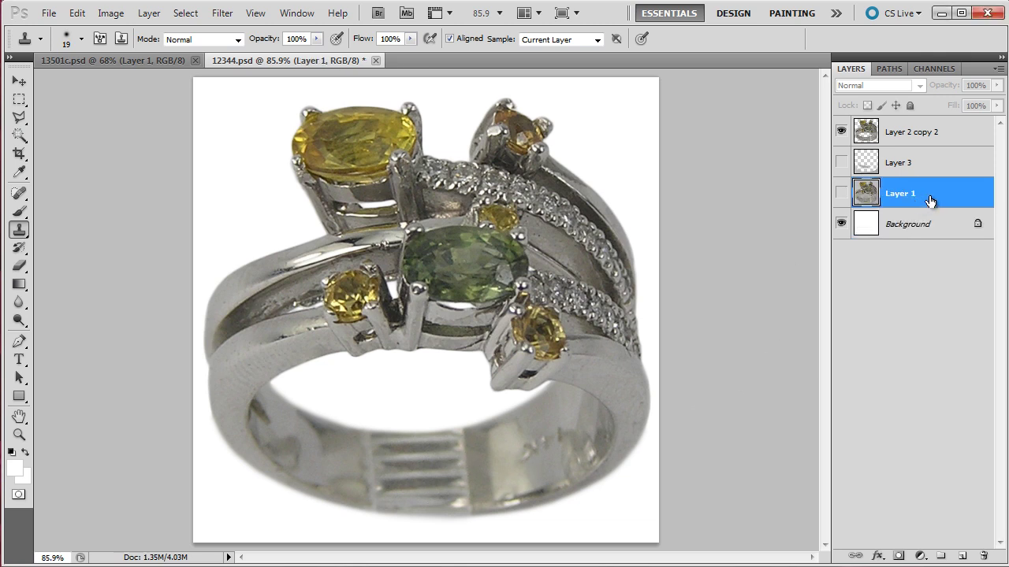
left_click(923, 169, "ctrl")
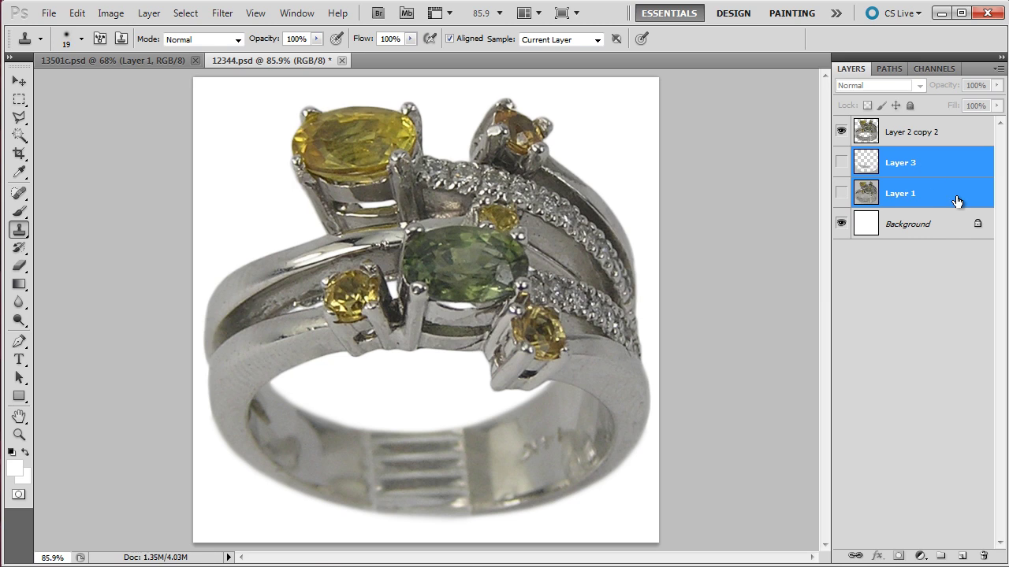
left_click(841, 193)
left_click(841, 193)
left_click(841, 163)
left_click(841, 163)
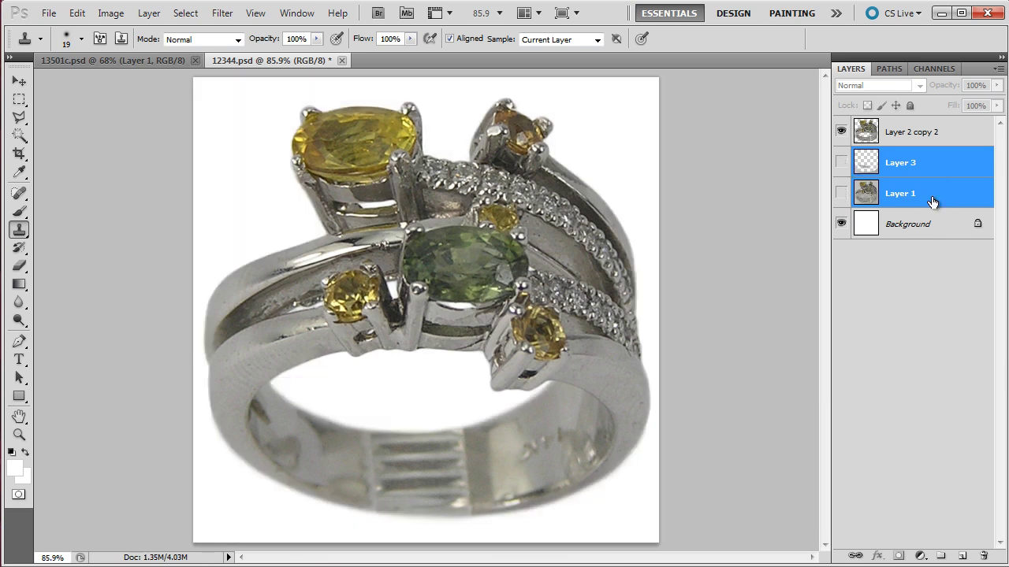
left_click(984, 555)
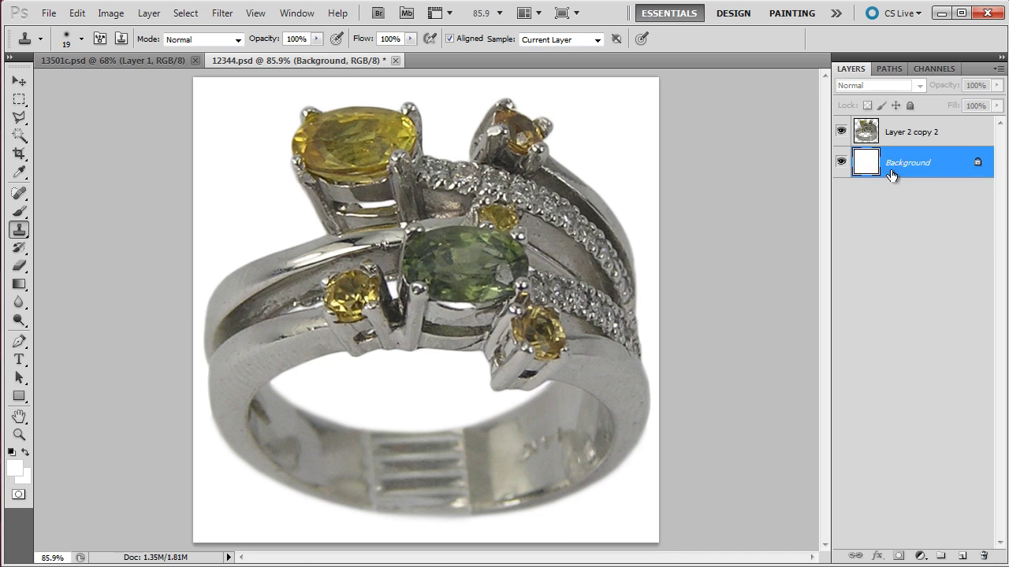
Duplicate the Layer 2 copy 2 ring layer as Layer 2 copy 3.
left_click(892, 133)
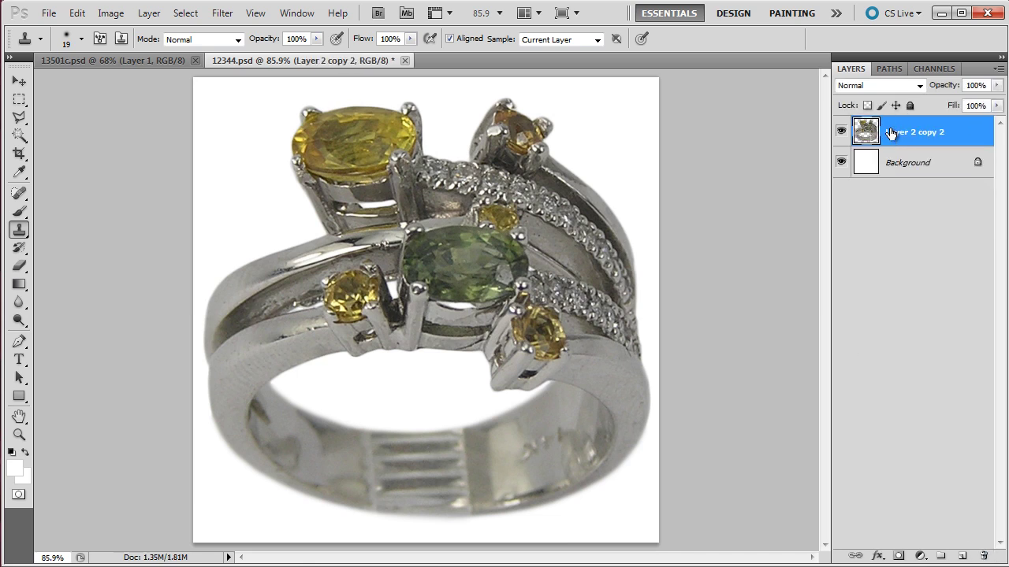
right_click(893, 136)
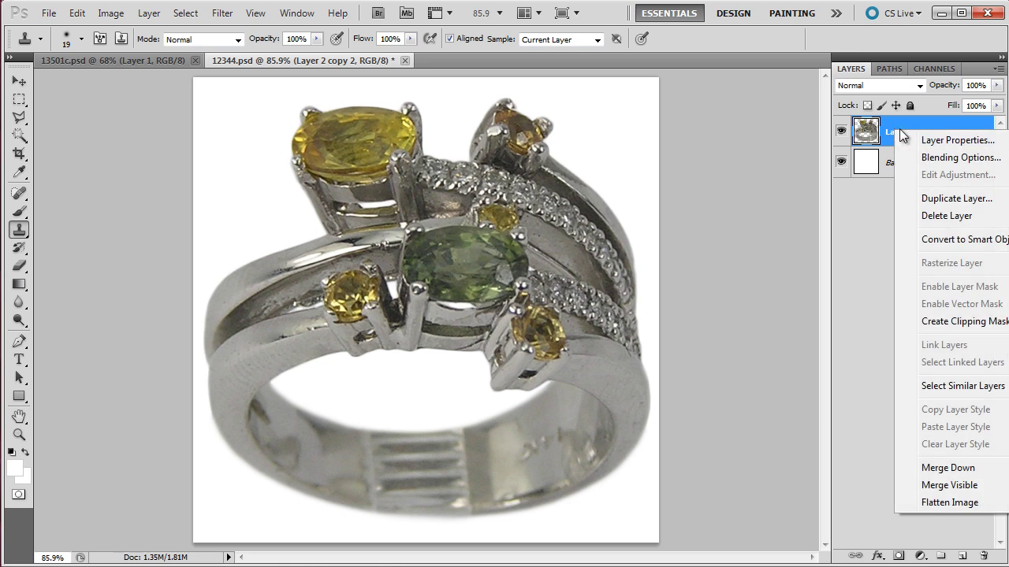
left_click(974, 201)
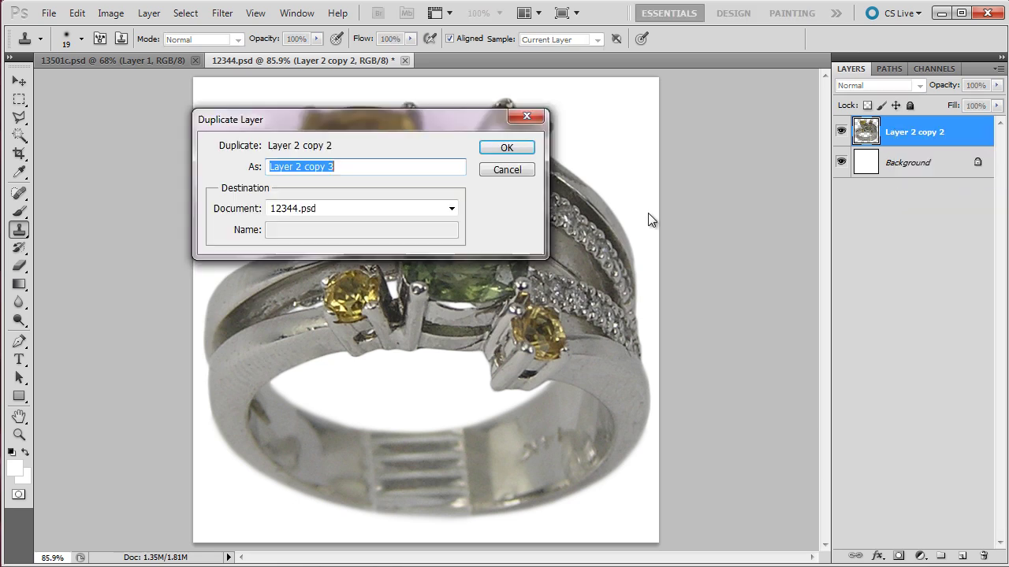
left_click(506, 148)
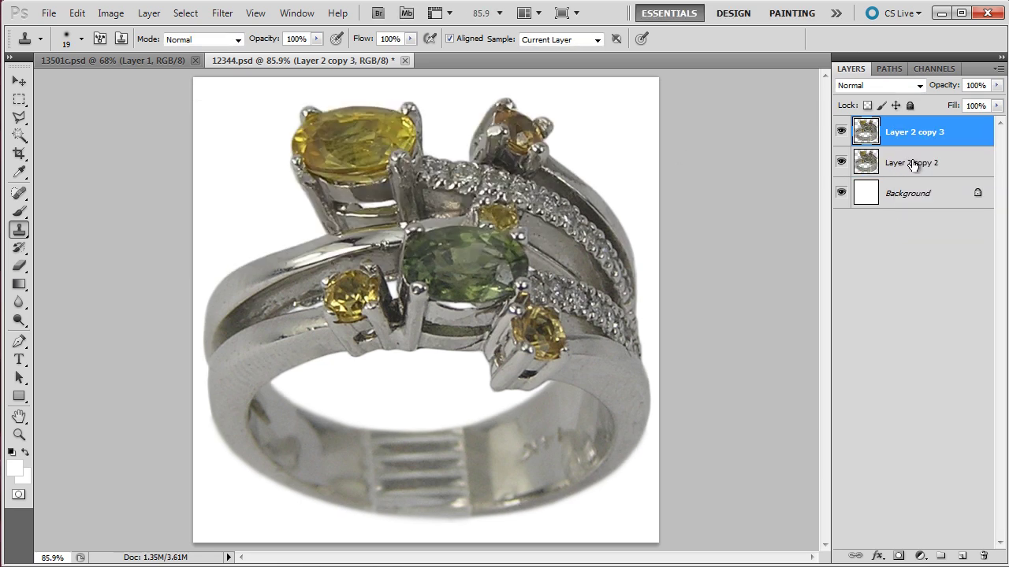
Move Layer 2 copy 3 down, merge it into the Background, and load Layer 2 copy 2's ring outline as a selection.
left_click_drag(935, 137, 940, 174)
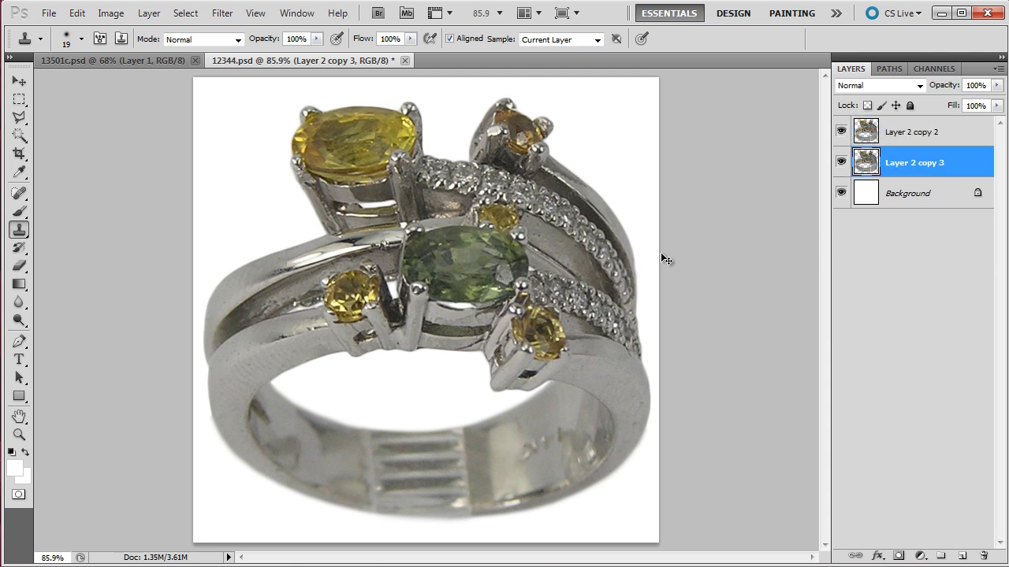
key("ctrl+e")
left_click(932, 134)
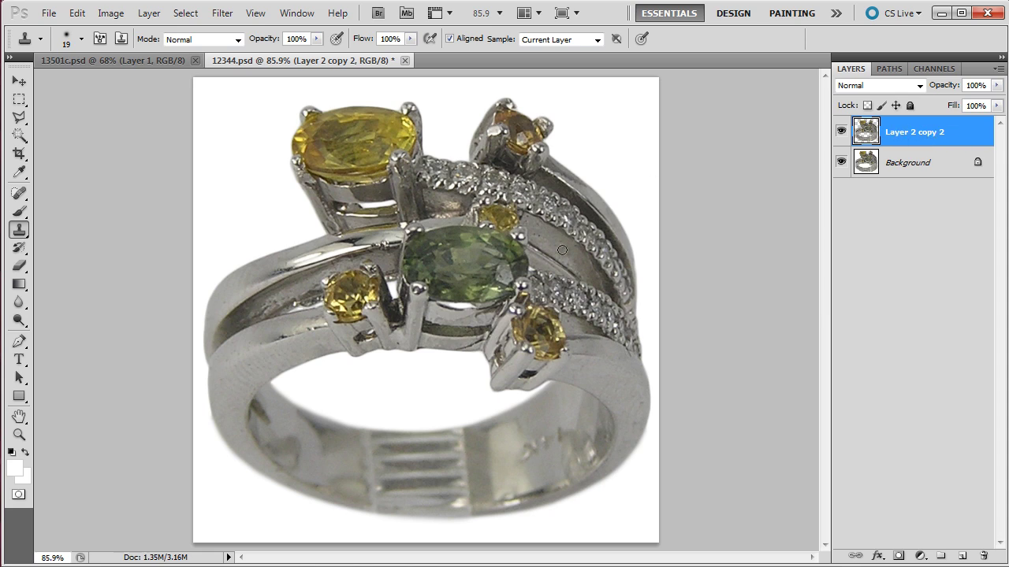
left_click(865, 134, "ctrl")
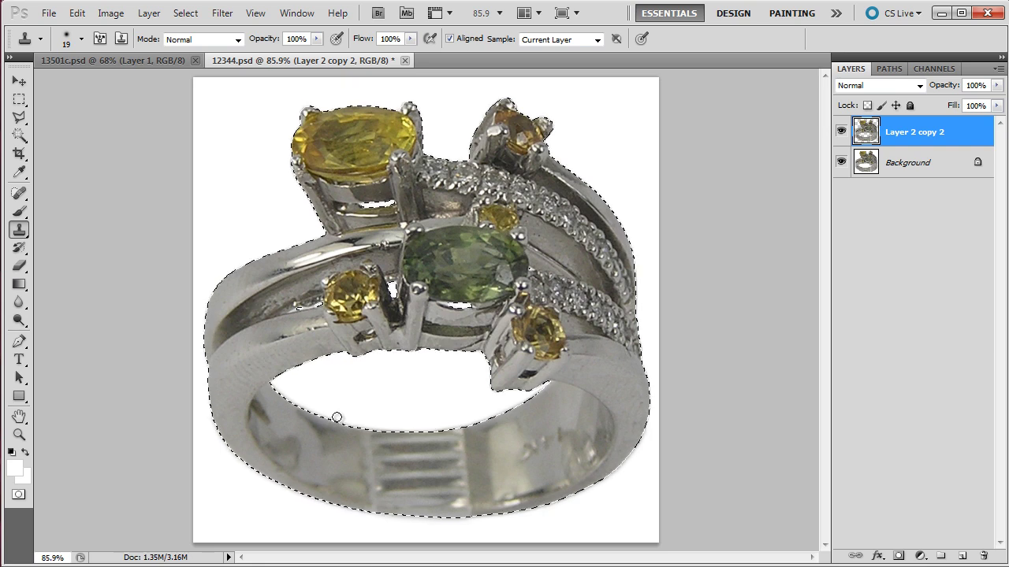
Subtract the outer ring with the Polygonal Lasso, leaving only the striped inner band selected.
key("l")
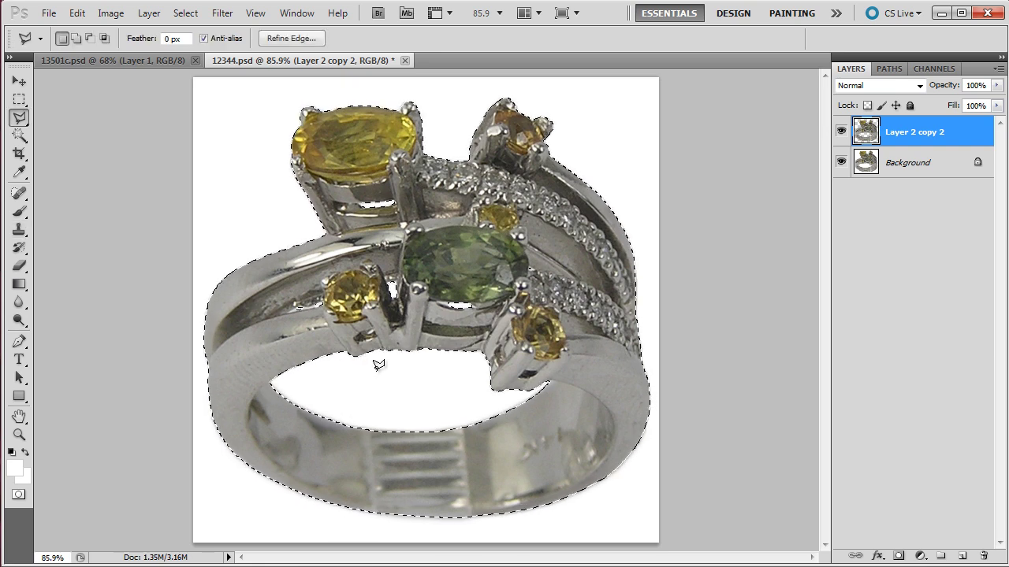
key("alt")
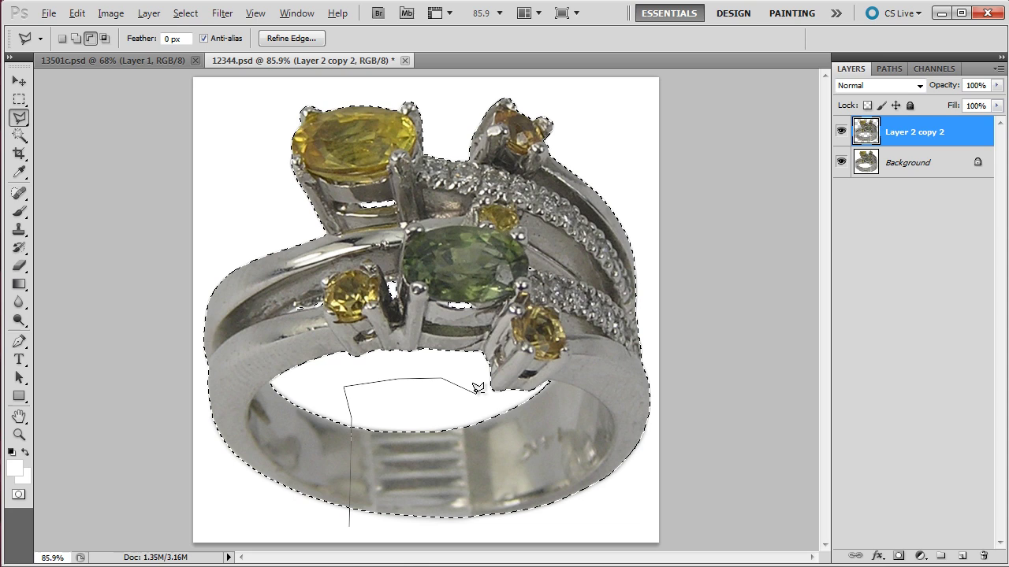
left_click(495, 536)
left_click(645, 519)
left_click(692, 468)
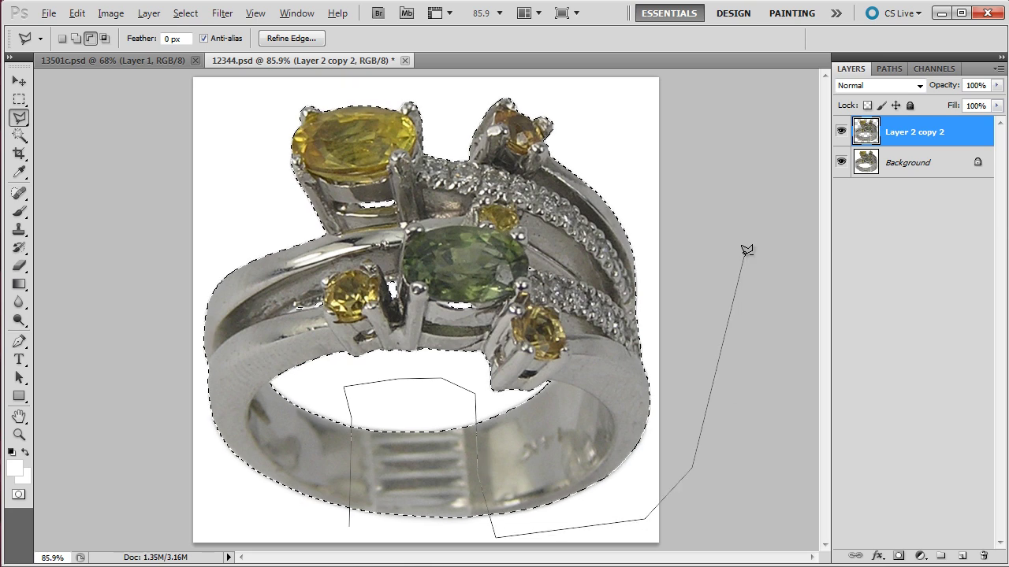
left_click(743, 257)
left_click(642, 85)
left_click(493, 70)
left_click(183, 73)
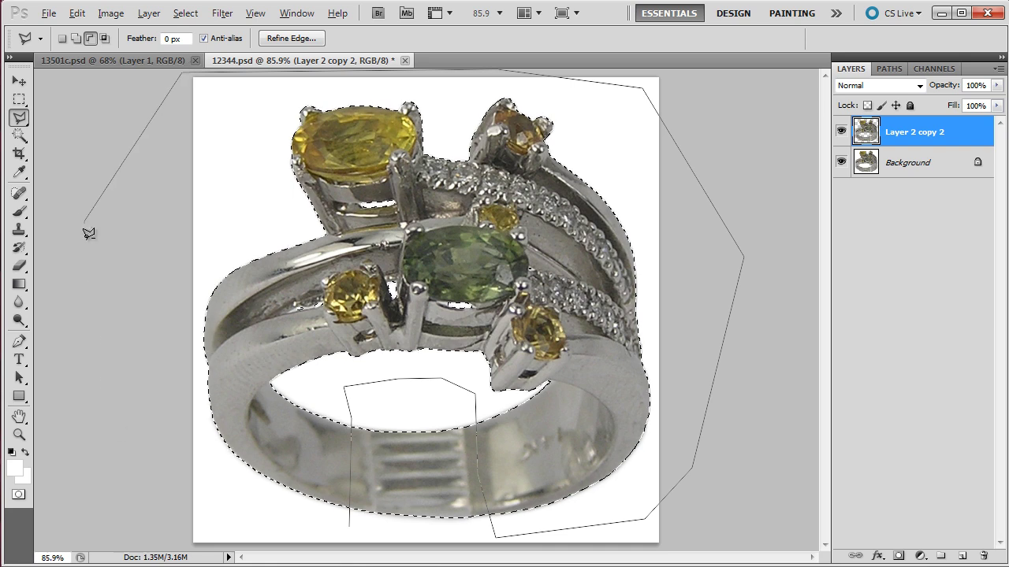
left_click(84, 223)
left_click(349, 525)
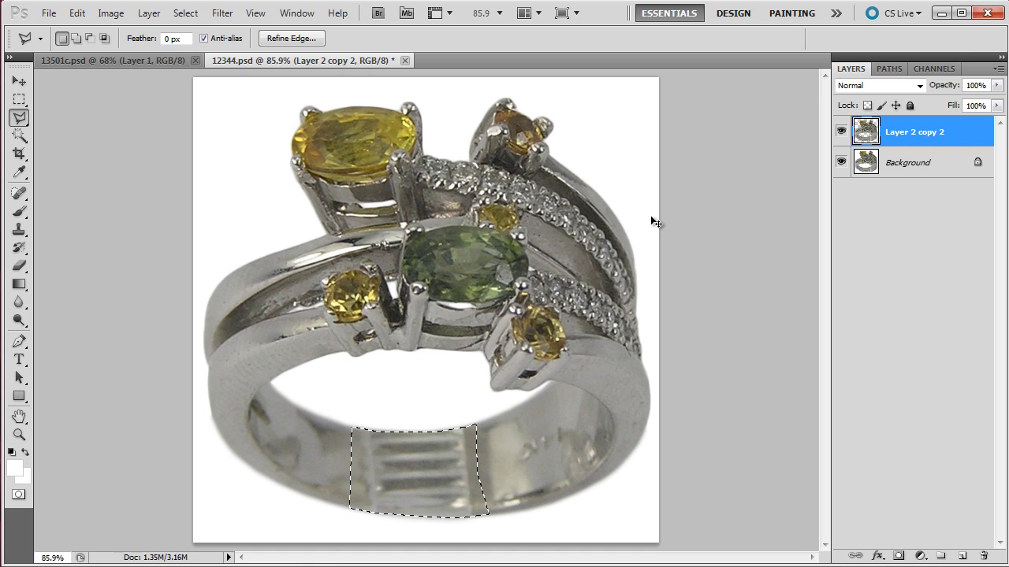
Copy the band to Layer 1, reload its selection, hide Layer 1 and Layer 2 copy 2, and select Background.
key("ctrl+j")
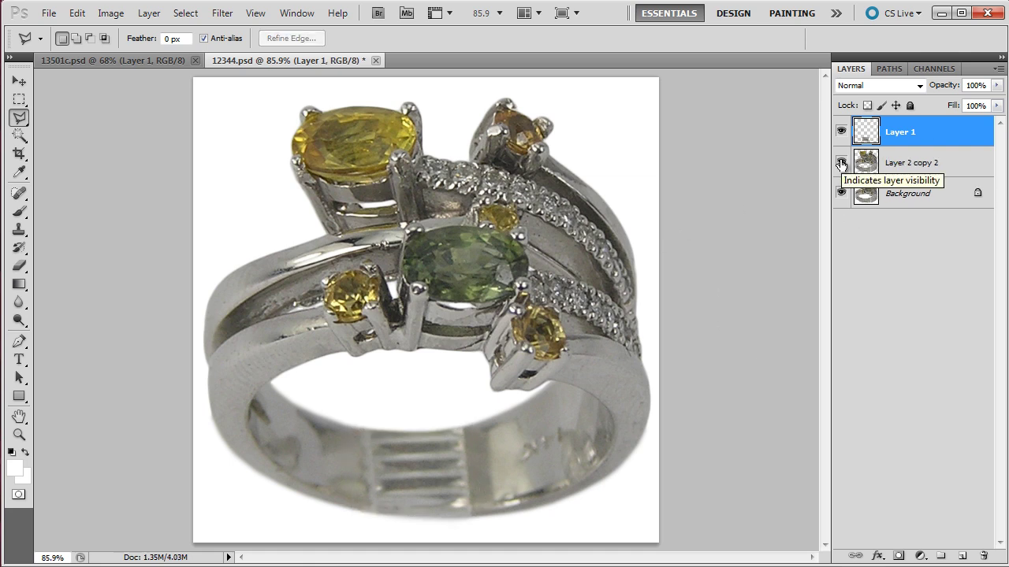
left_click(841, 162)
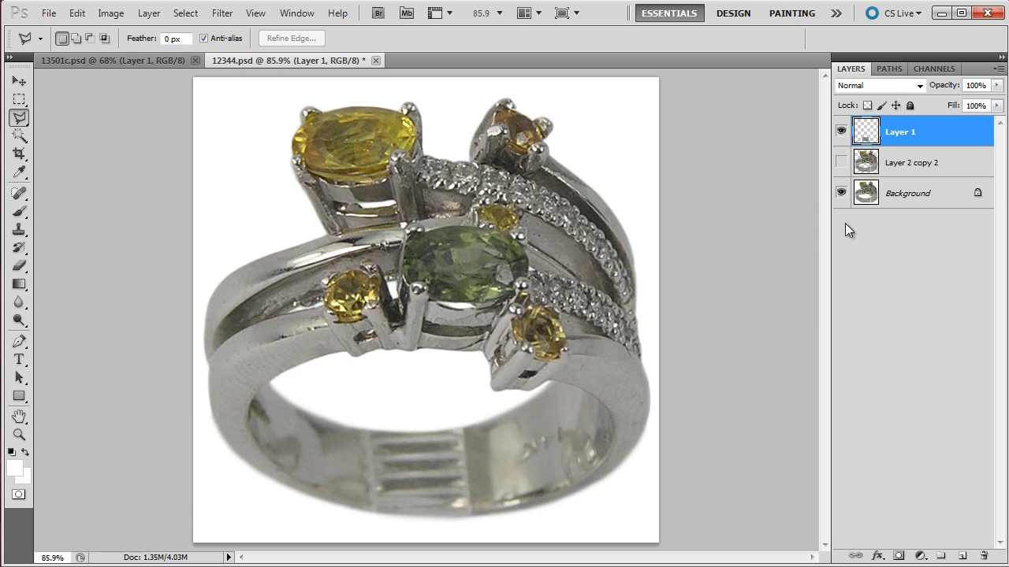
left_click(841, 193)
left_click(840, 193)
left_click(865, 140, "ctrl")
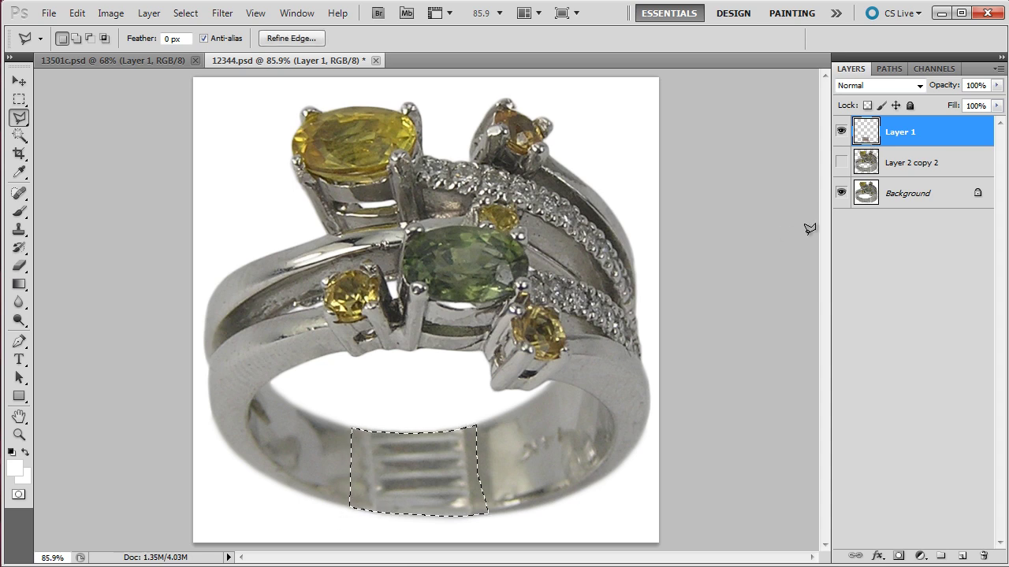
left_click(842, 132)
left_click(890, 196)
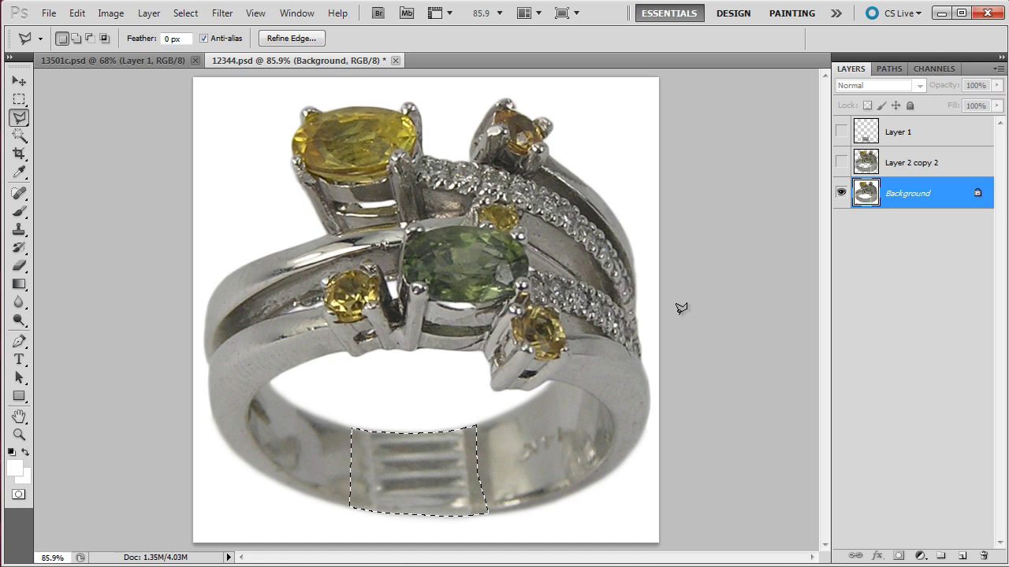
Fill the selected clip pattern on the Background with Content-Aware fill.
key("shift+F5")
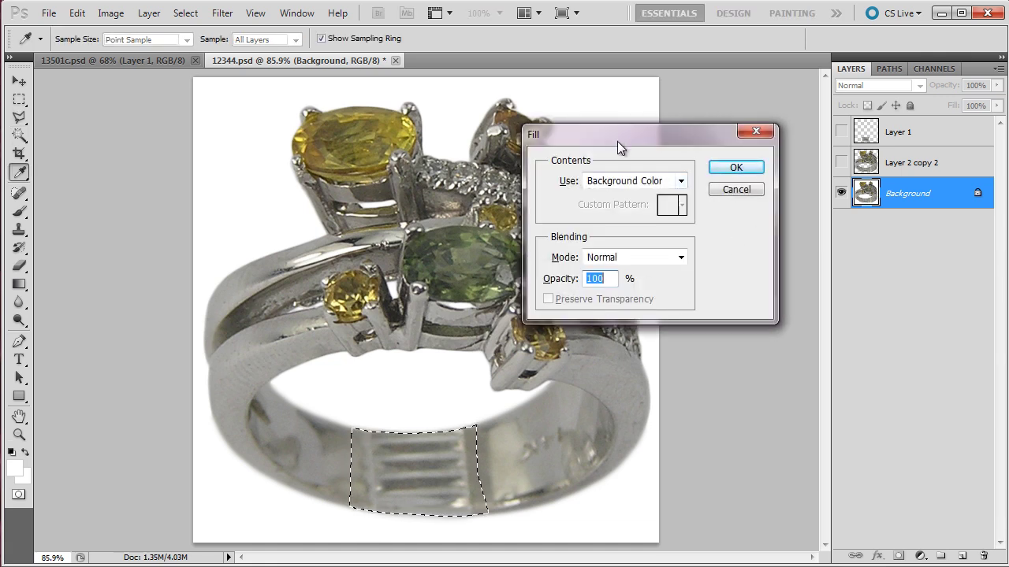
left_click_drag(617, 141, 617, 156)
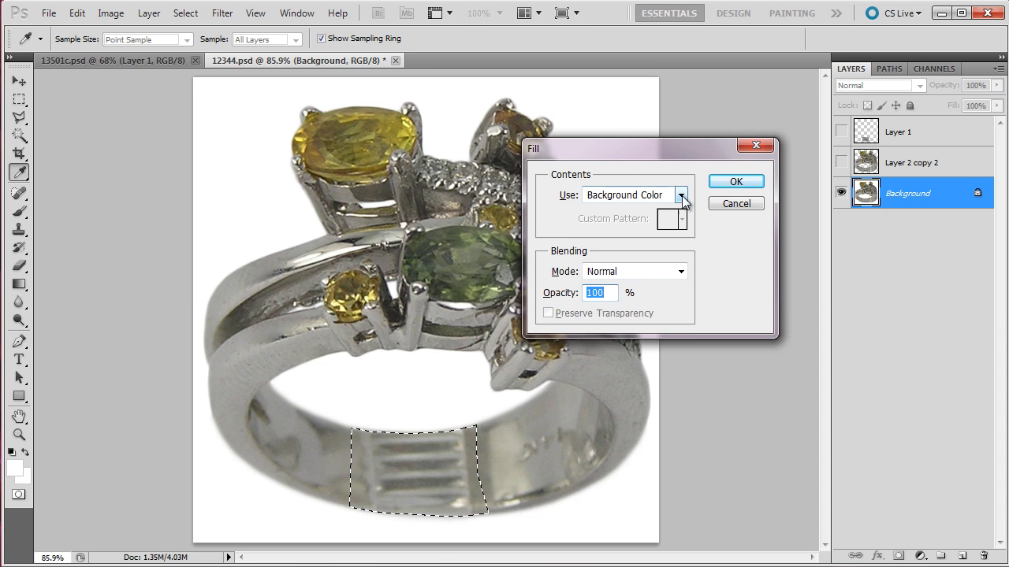
left_click(682, 196)
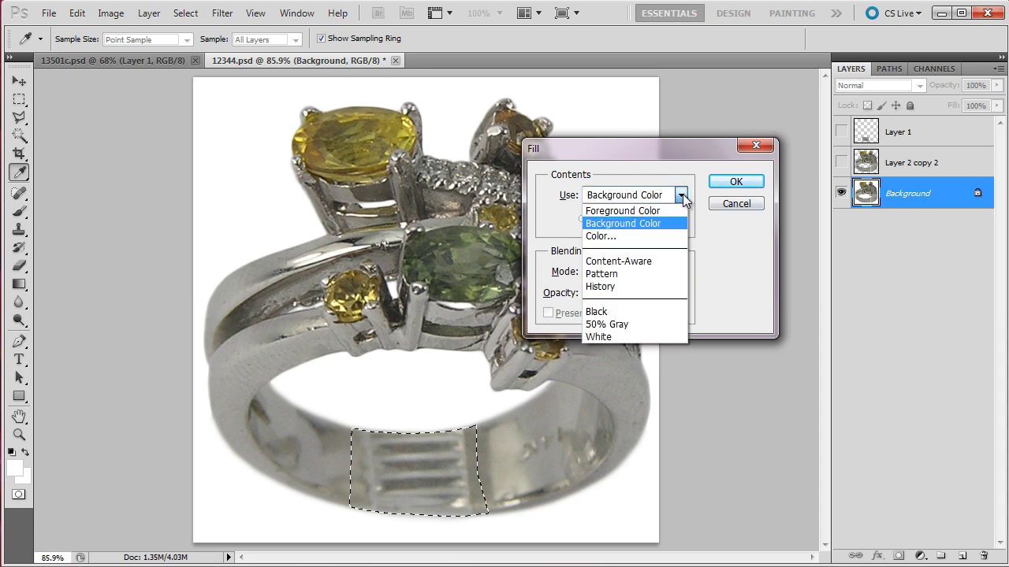
left_click(621, 264)
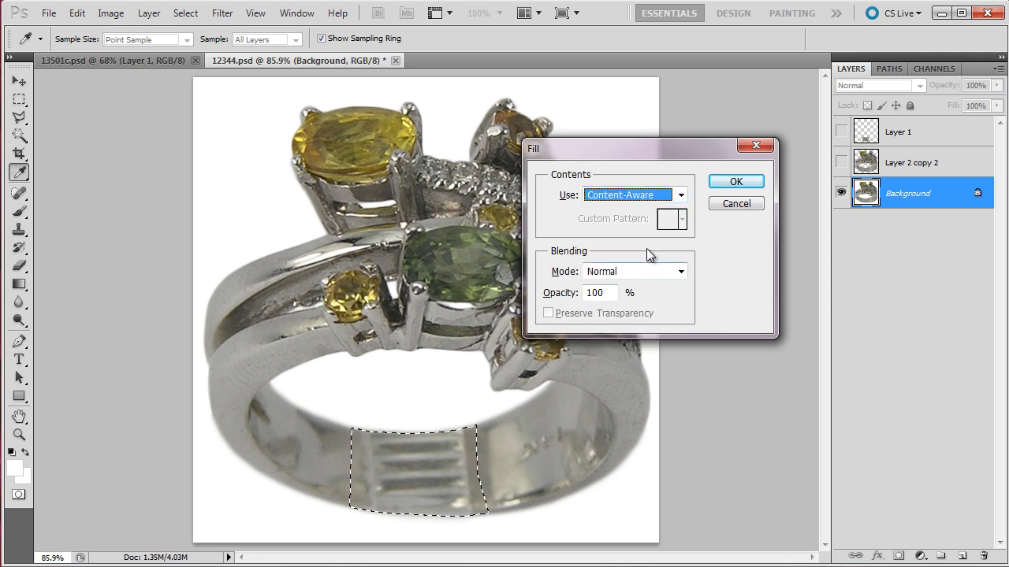
left_click(736, 182)
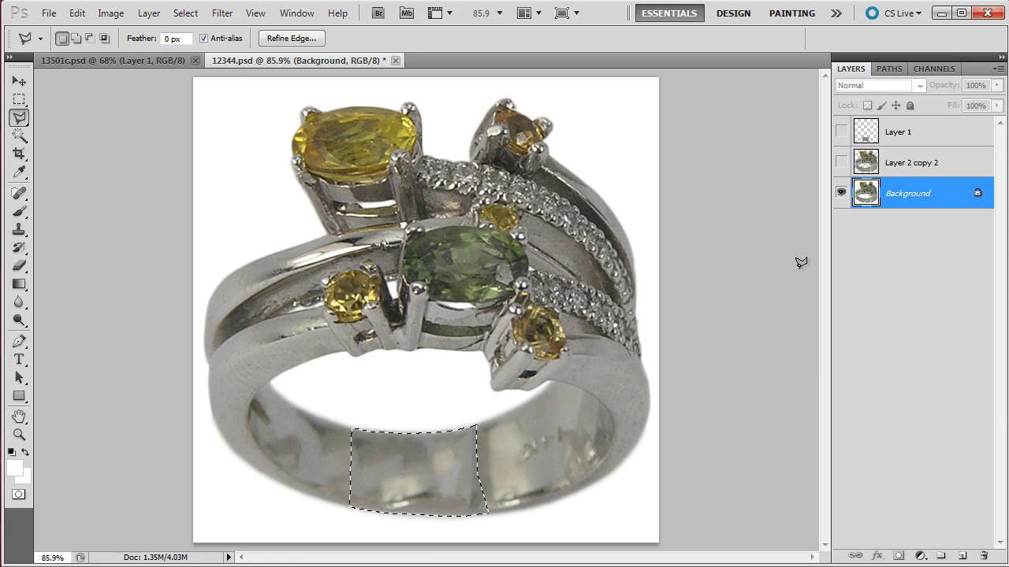
left_click(841, 134)
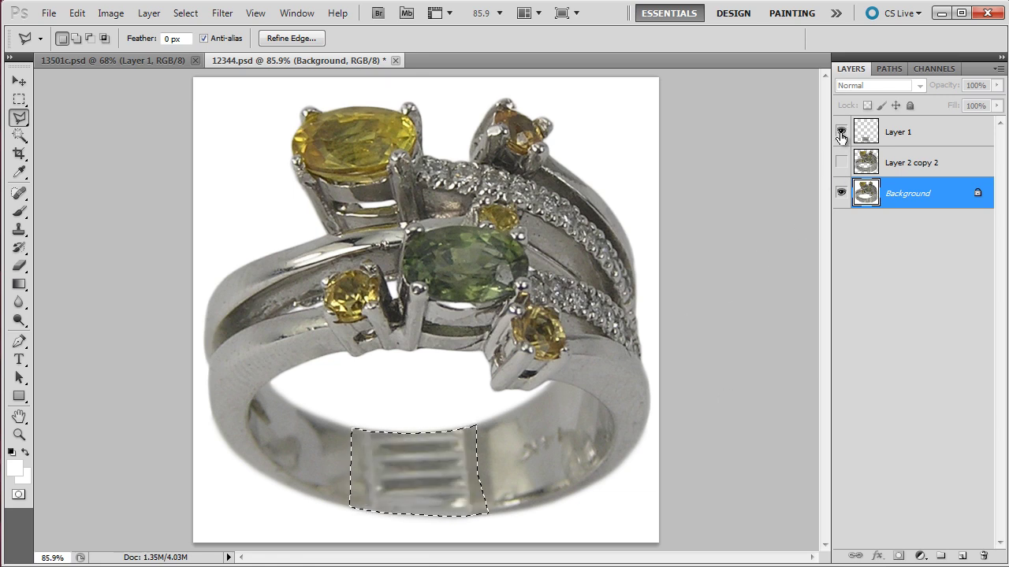
left_click(841, 134)
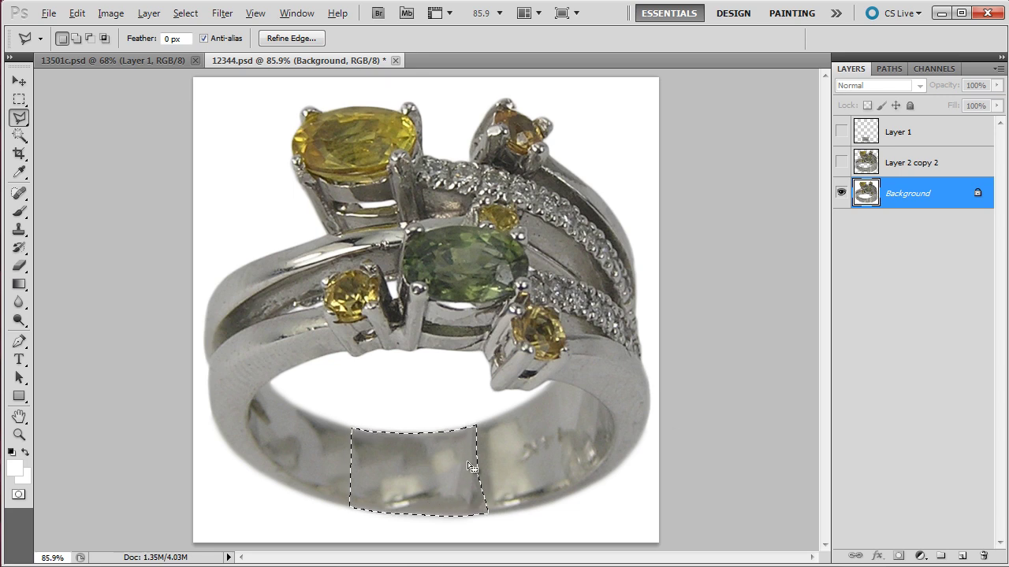
key("alt")
Trim the selection with the Polygonal Lasso in subtract mode down to the small notch at the band's bottom.
scroll(418, 505, "up", 3)
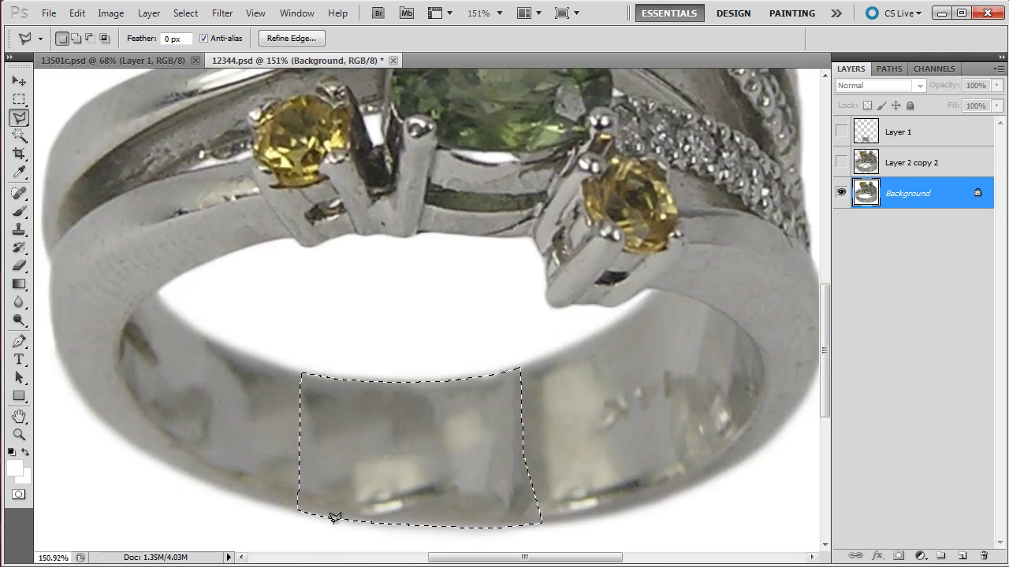
key("alt")
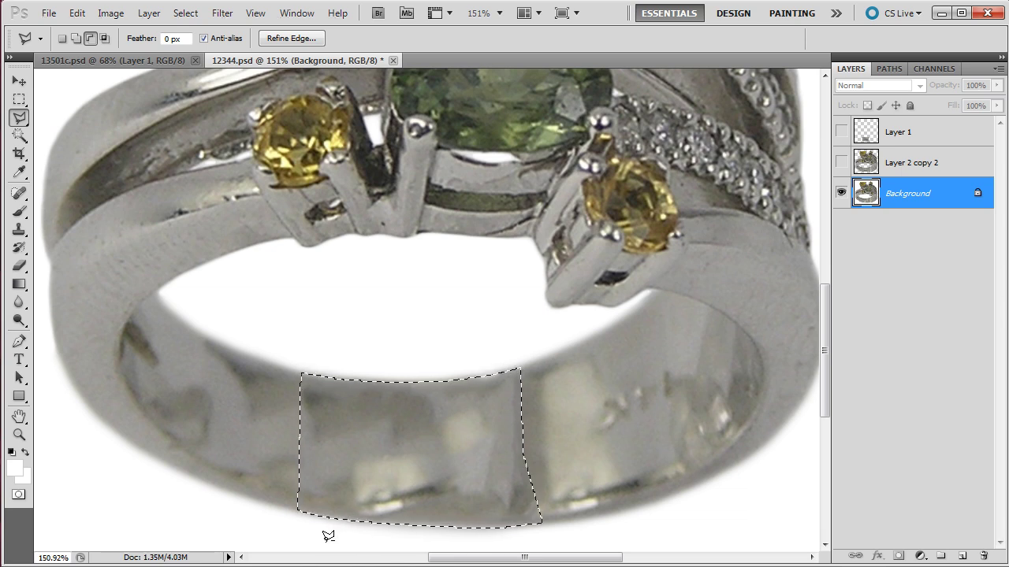
left_click(325, 542)
left_click(371, 439)
left_click(423, 440)
left_click(452, 449)
left_click(474, 477)
left_click(474, 539)
left_click(550, 545)
left_click(572, 516)
left_click(550, 337)
left_click(394, 320)
left_click(279, 331)
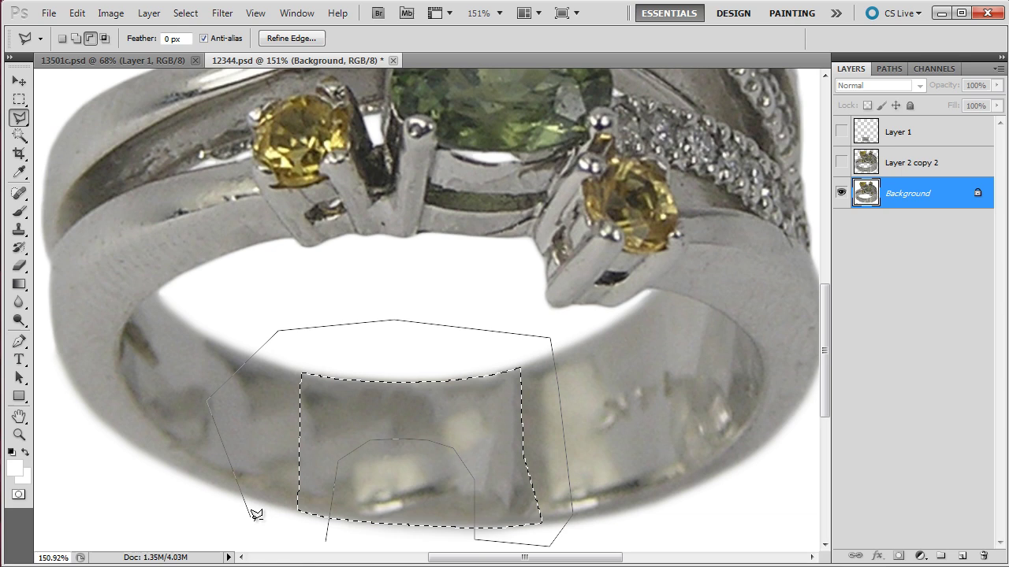
left_click(325, 542)
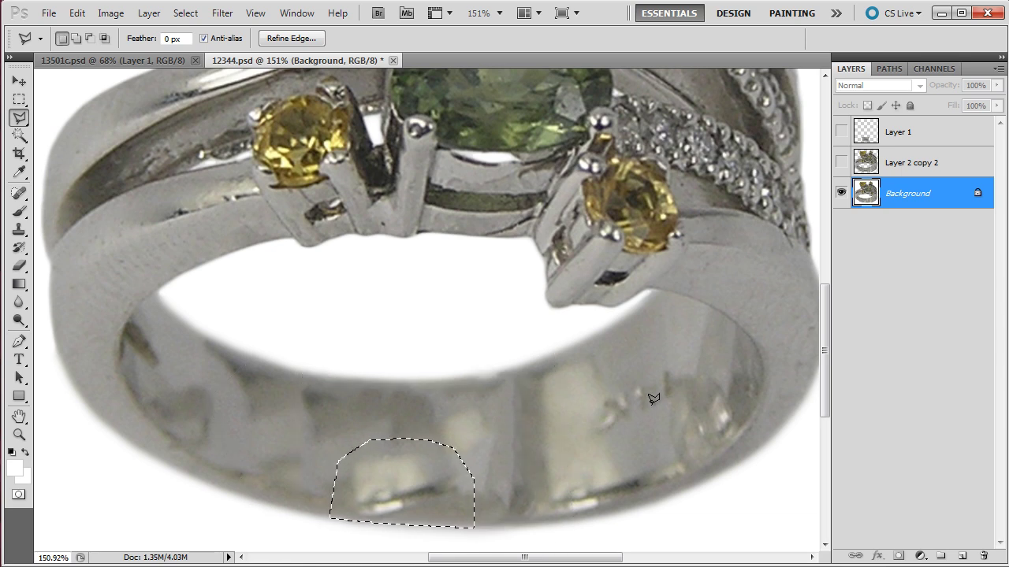
Content-aware fill the notch and deselect.
key("Delete")
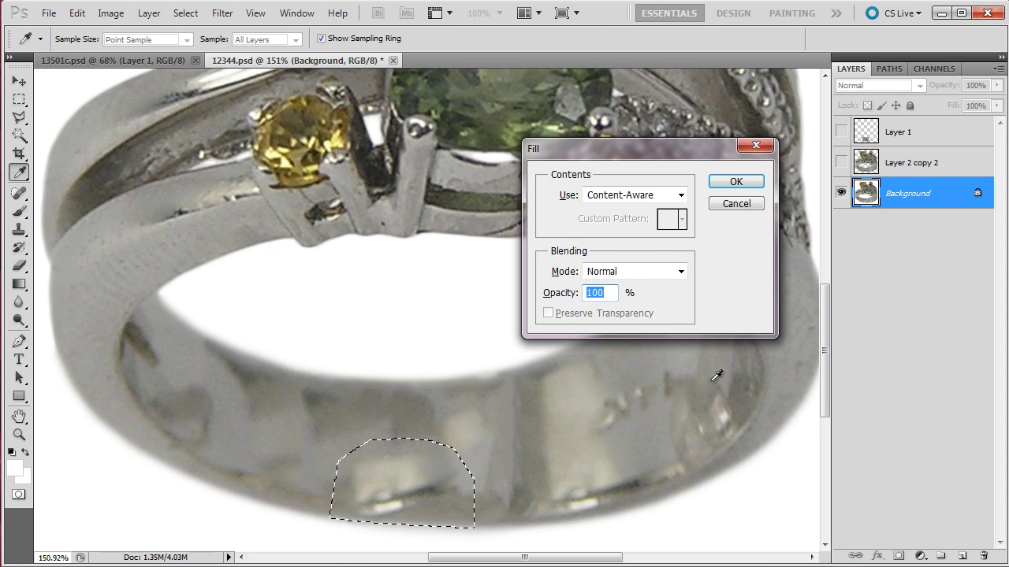
left_click(744, 183)
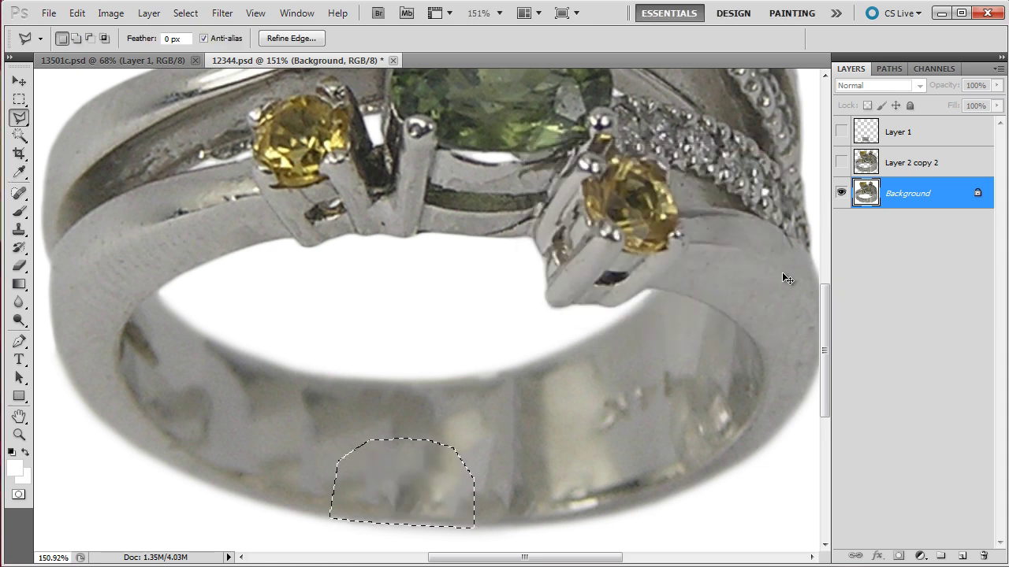
key("ctrl+d")
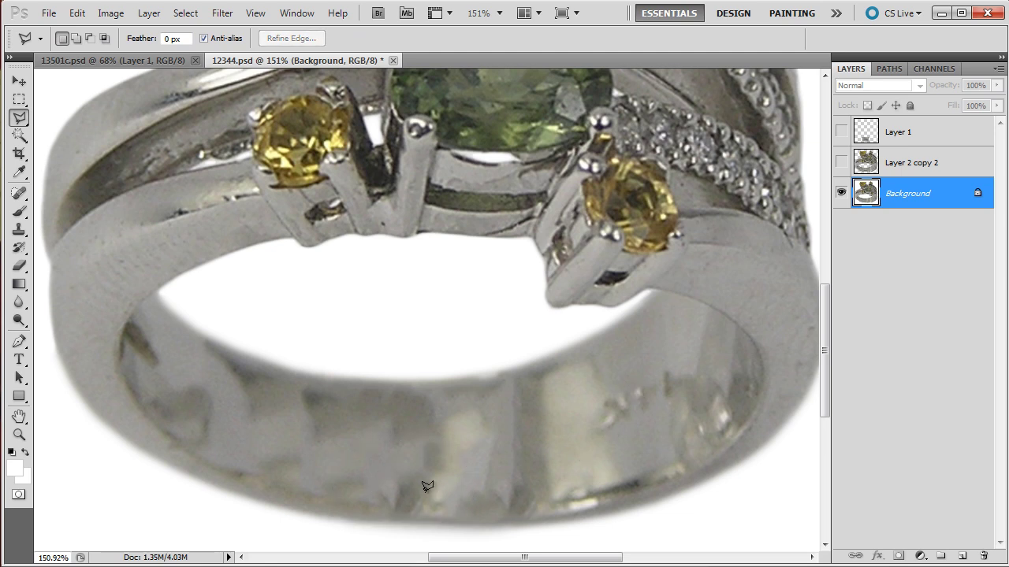
Heal the marks along the ring's lower band with the Spot Healing Brush.
left_click(18, 194)
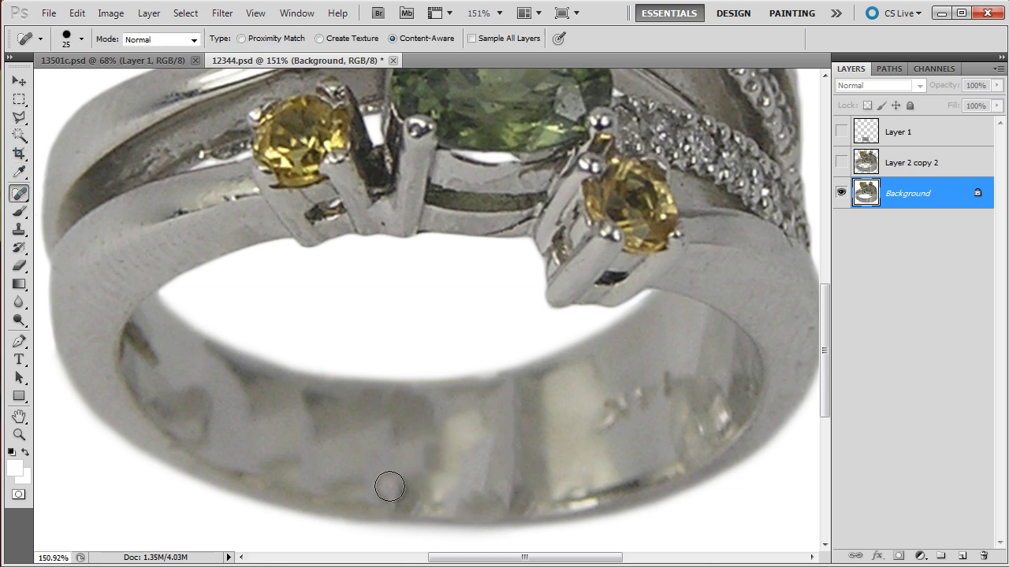
left_click_drag(387, 487, 512, 482)
mouse_move(430, 479)
left_mouse_down()
mouse_move(438, 443)
mouse_move(428, 494)
mouse_move(386, 483)
mouse_move(418, 477)
left_mouse_up()
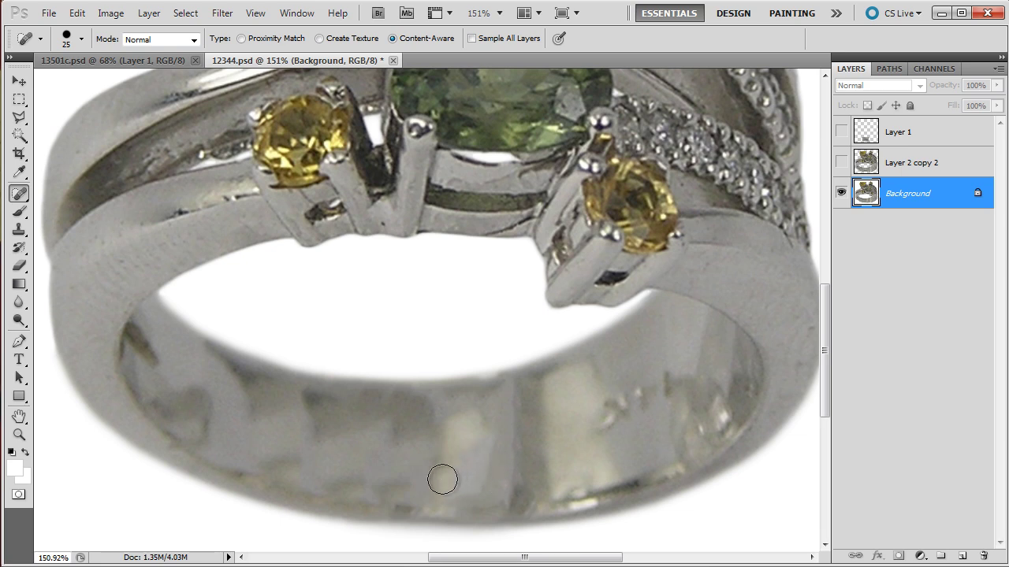
mouse_move(414, 430)
left_mouse_down()
mouse_move(390, 431)
mouse_move(412, 419)
left_mouse_up()
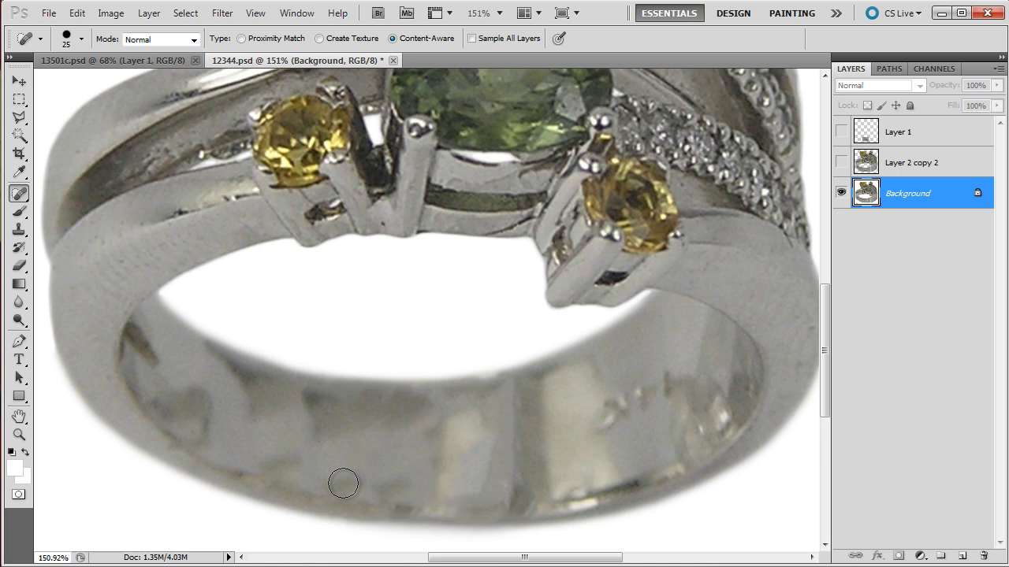
mouse_move(342, 480)
left_mouse_down()
mouse_move(407, 486)
mouse_move(431, 475)
mouse_move(418, 499)
left_mouse_up()
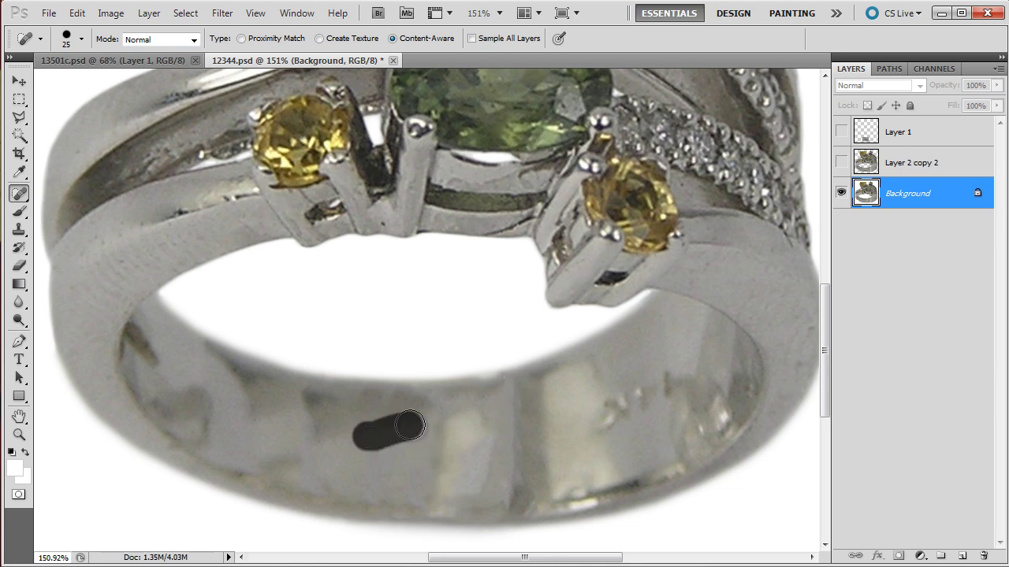
Spot-heal the remaining blotches, streaks and small spots across the inner band.
left_click_drag(409, 427, 448, 403)
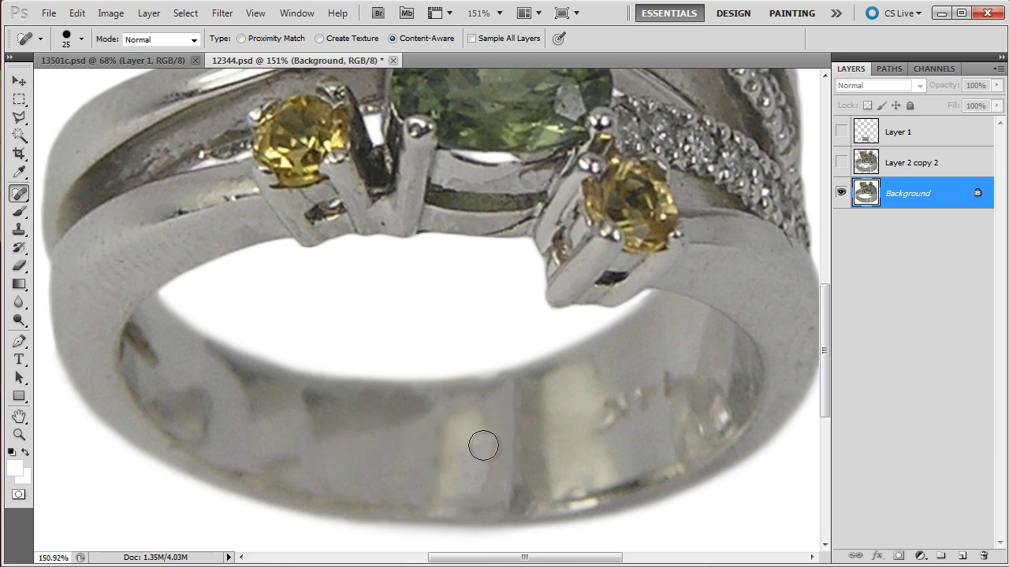
mouse_move(432, 477)
left_mouse_down()
mouse_move(426, 452)
mouse_move(438, 426)
left_mouse_up()
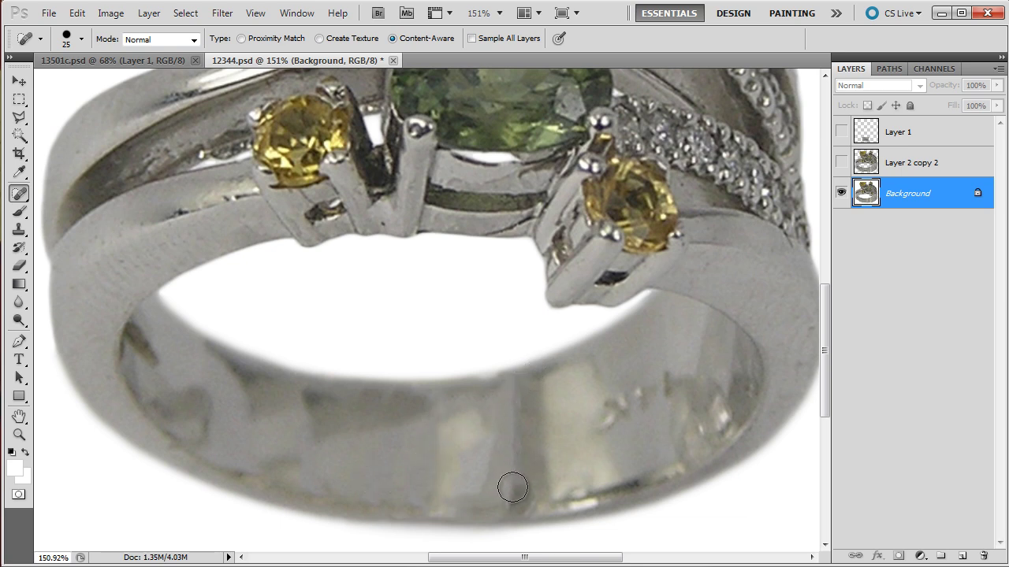
left_click_drag(512, 489, 519, 398)
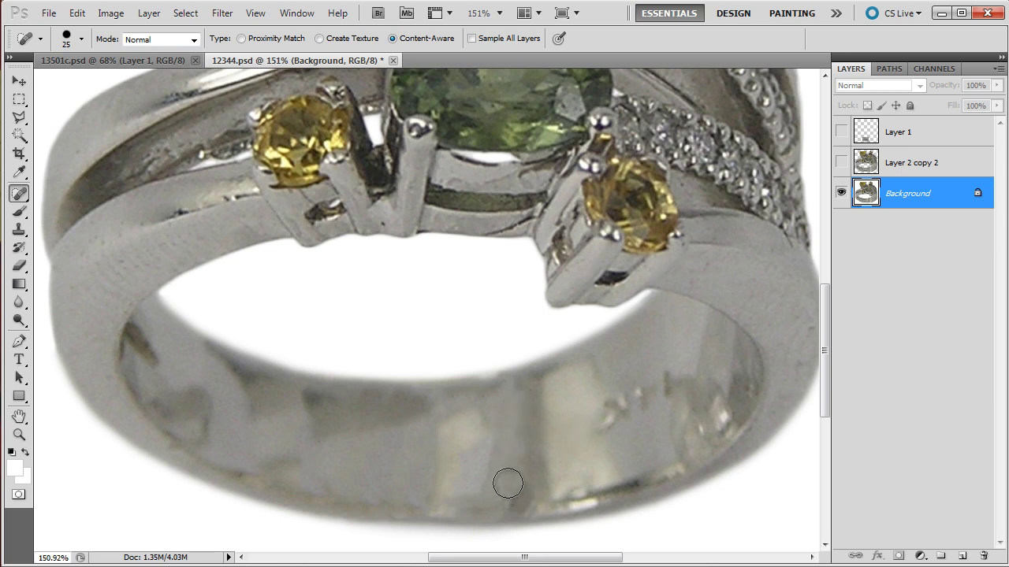
left_click(473, 494)
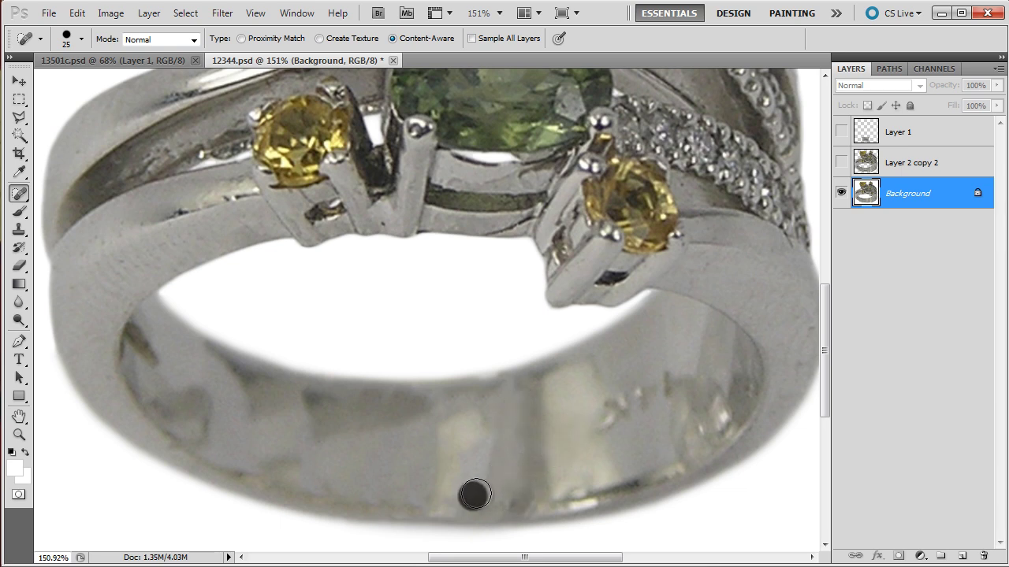
left_click_drag(474, 495, 489, 403)
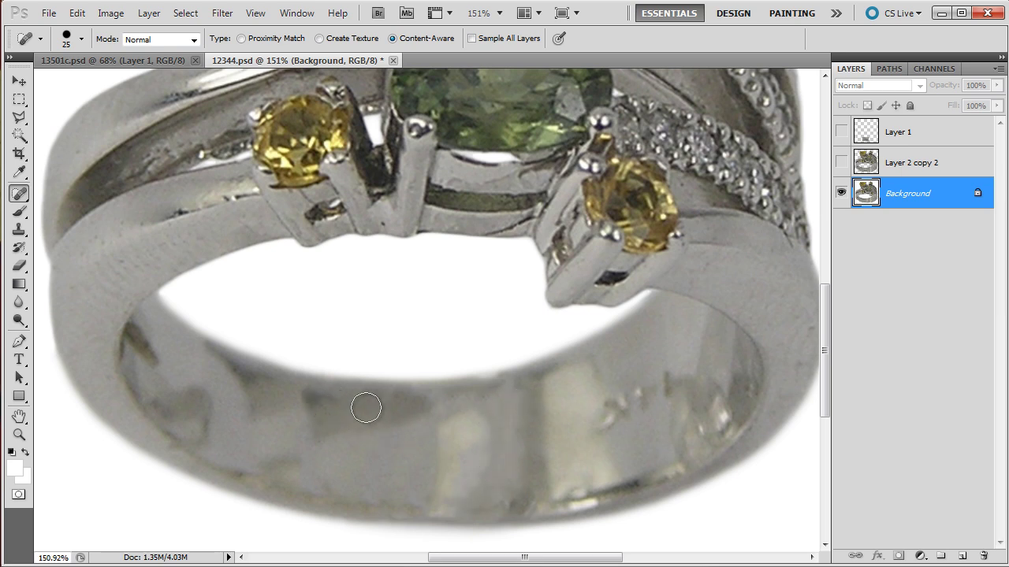
mouse_move(365, 408)
left_mouse_down()
mouse_move(422, 406)
mouse_move(418, 417)
left_mouse_up()
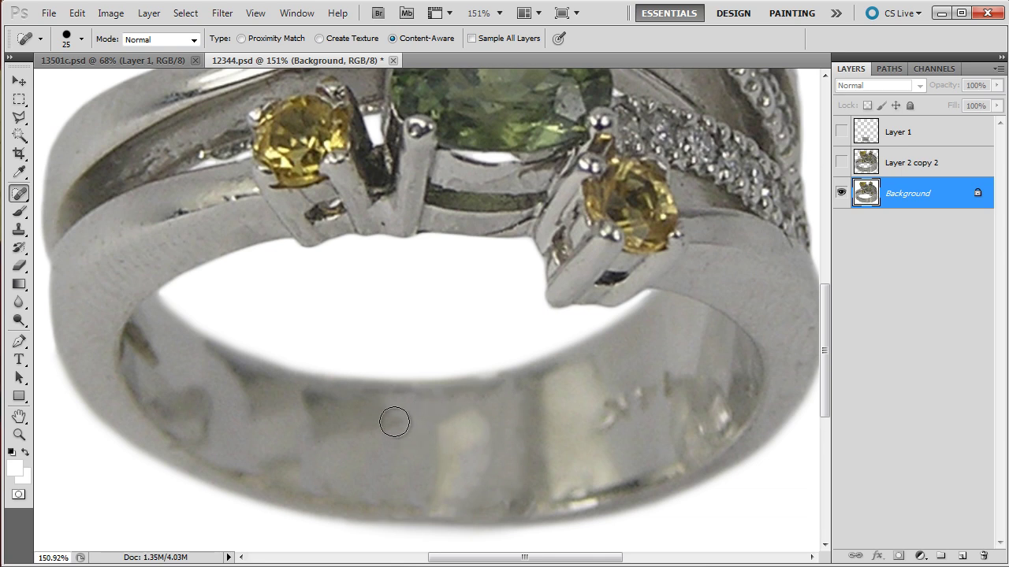
left_click(394, 423)
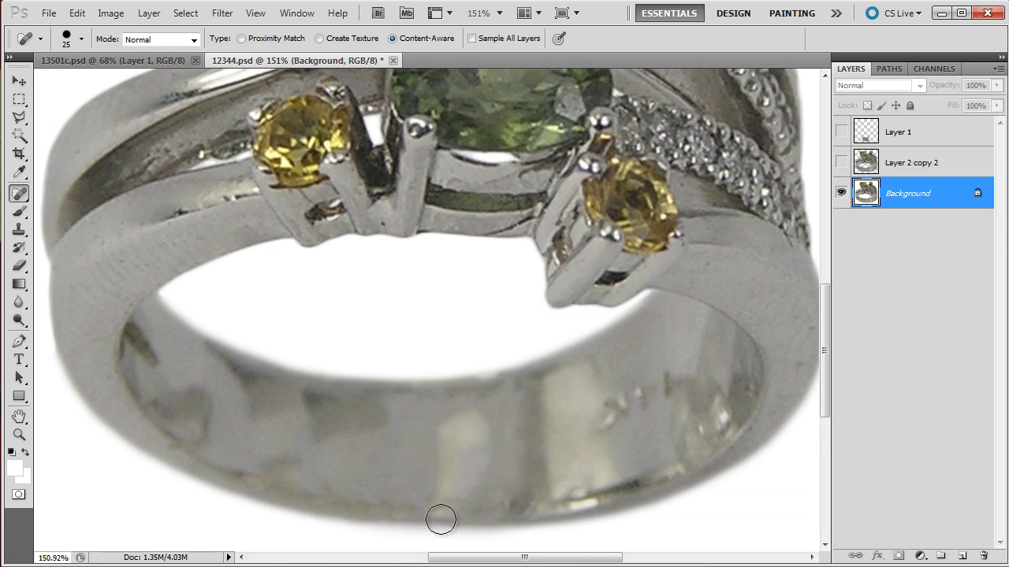
mouse_move(260, 460)
left_mouse_down()
mouse_move(308, 467)
mouse_move(346, 494)
mouse_move(424, 500)
left_mouse_up()
left_click(335, 480)
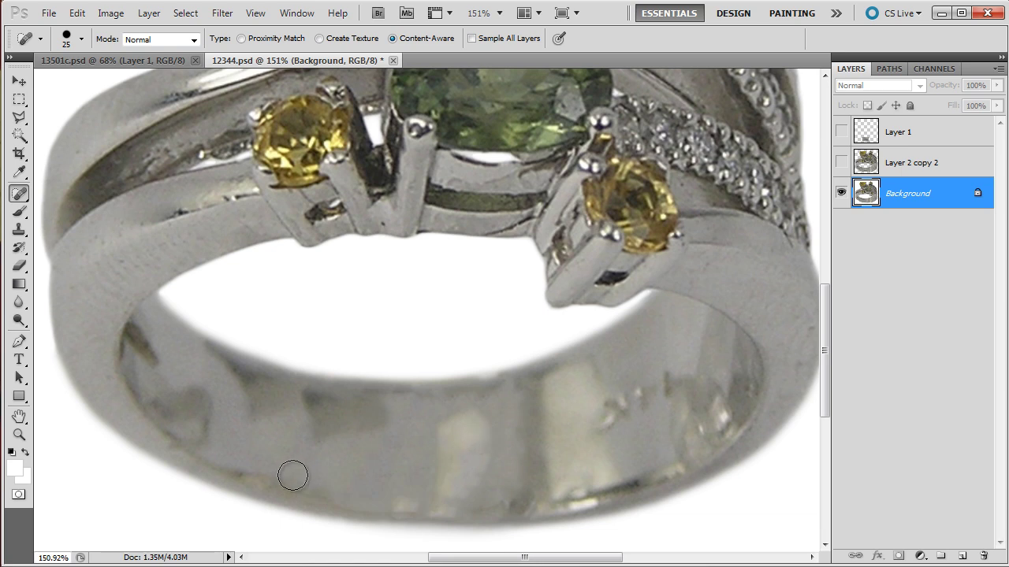
left_click_drag(292, 476, 348, 483)
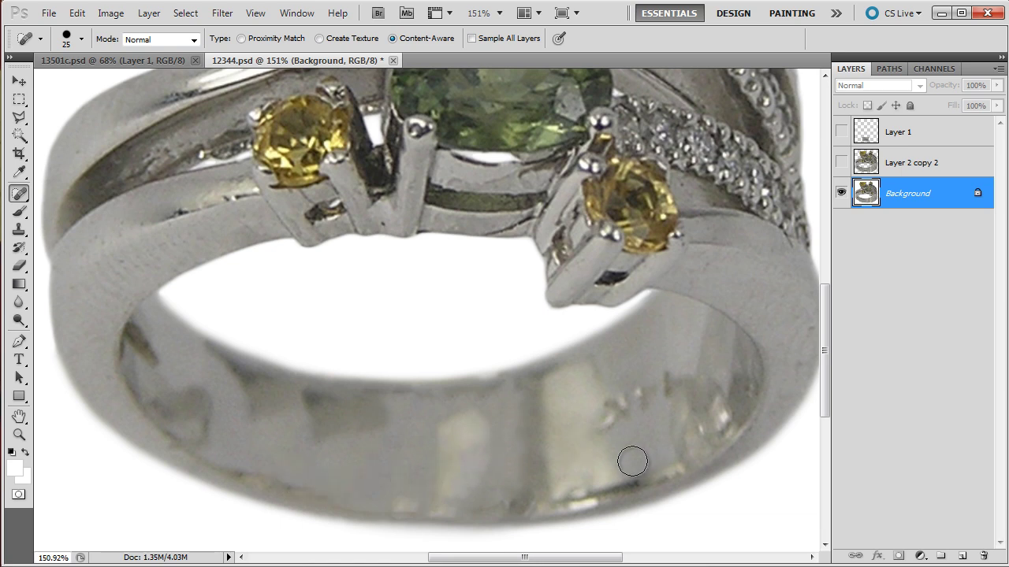
left_click_drag(405, 497, 425, 500)
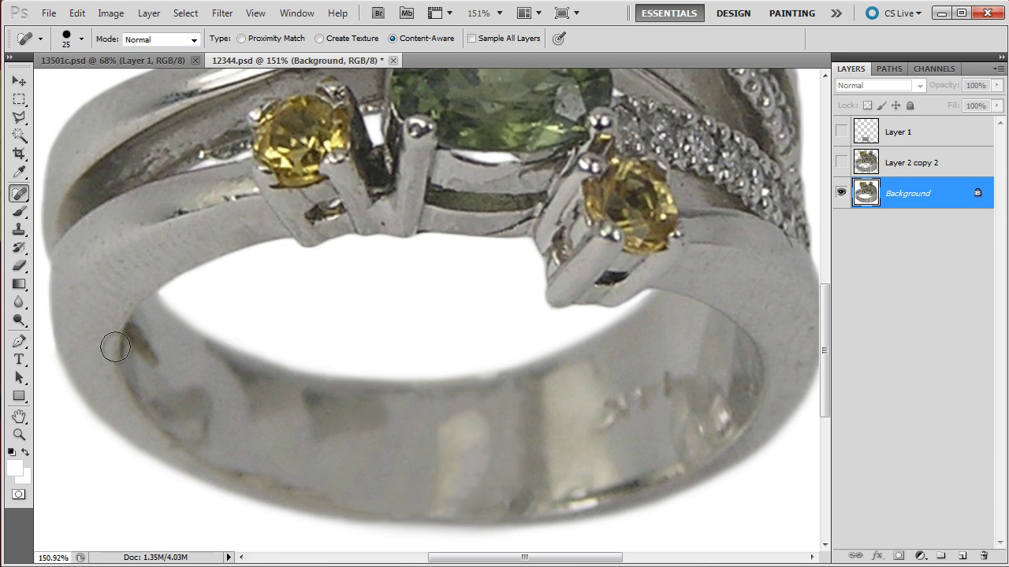
Load Layer 1's patch as a selection and spot-heal the dark mark inside it on the Background.
left_click(857, 139)
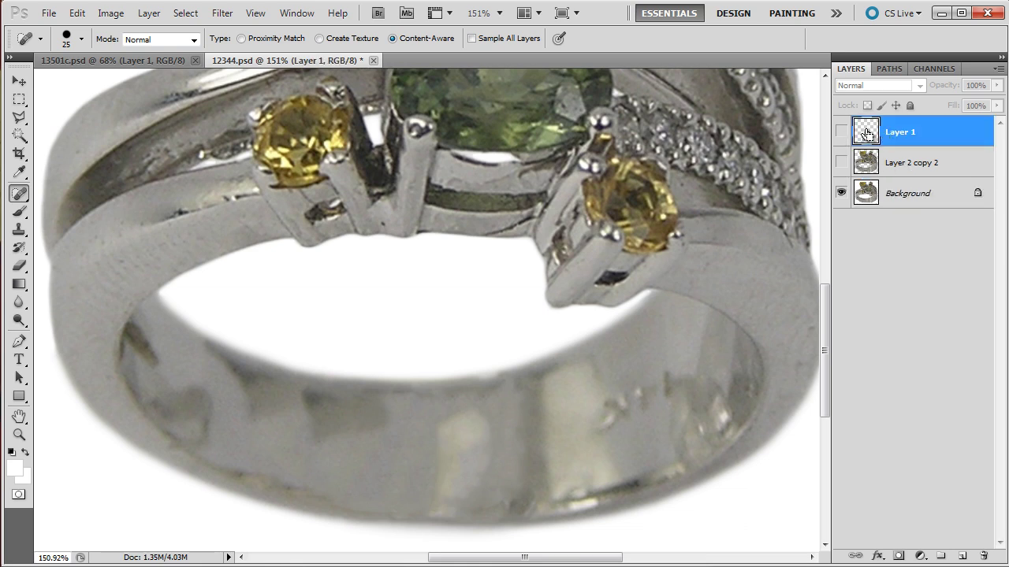
left_click(866, 133, "ctrl")
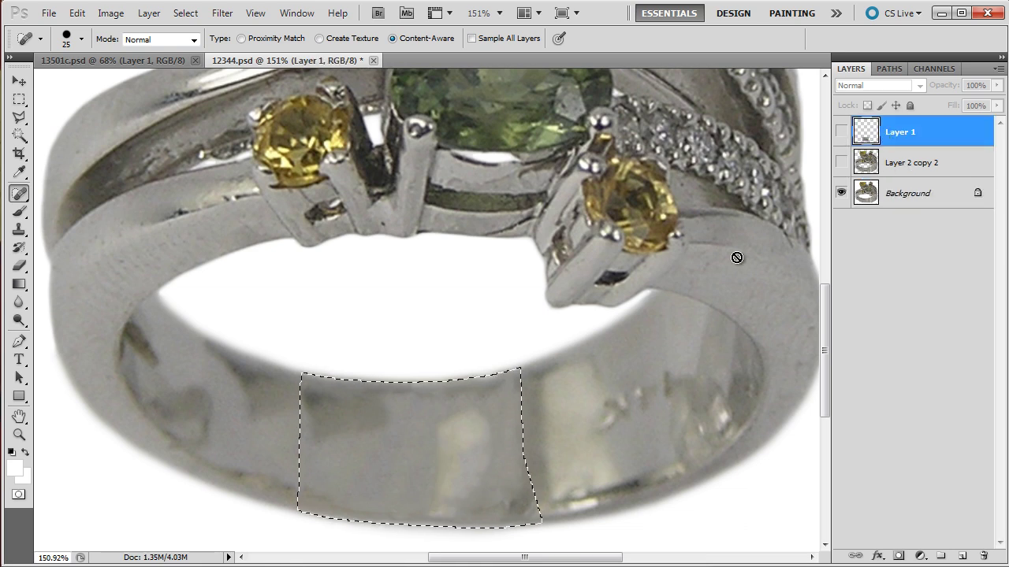
left_click(897, 197)
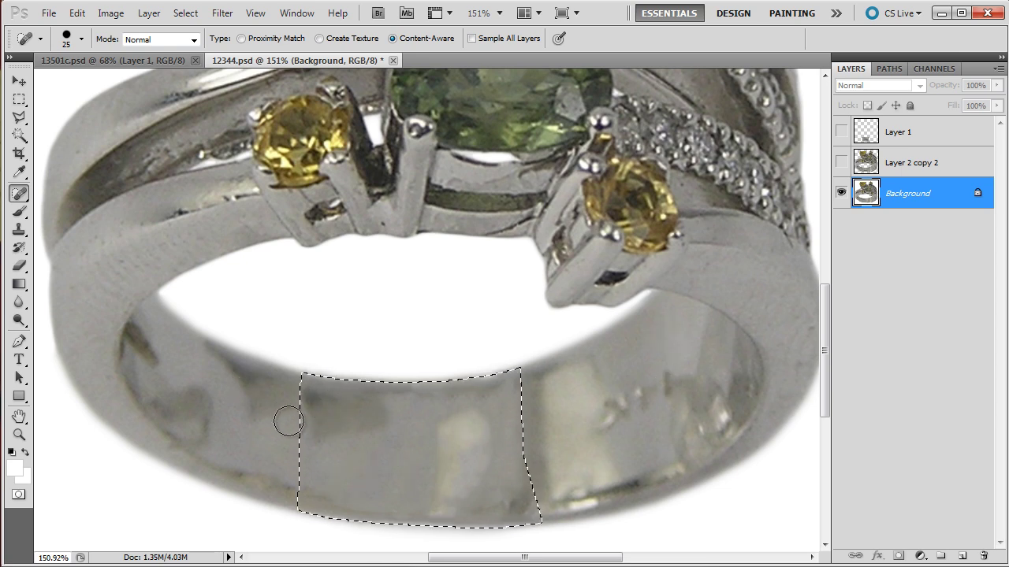
left_click_drag(335, 404, 336, 404)
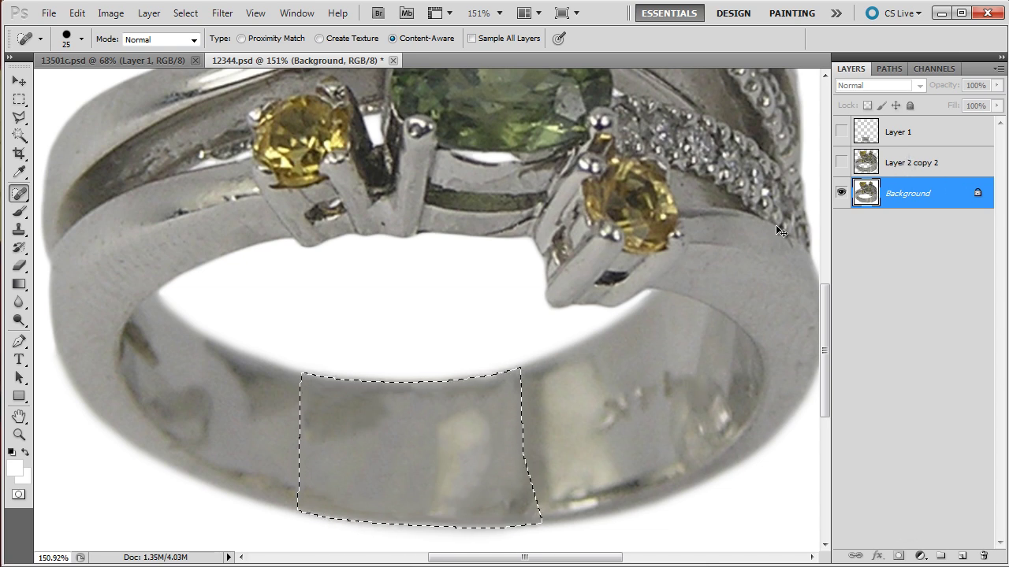
Copy the healed patch to Layer 2, place it above Layer 2 copy 2 to cover the ribs, and reselect Background.
key("ctrl+j")
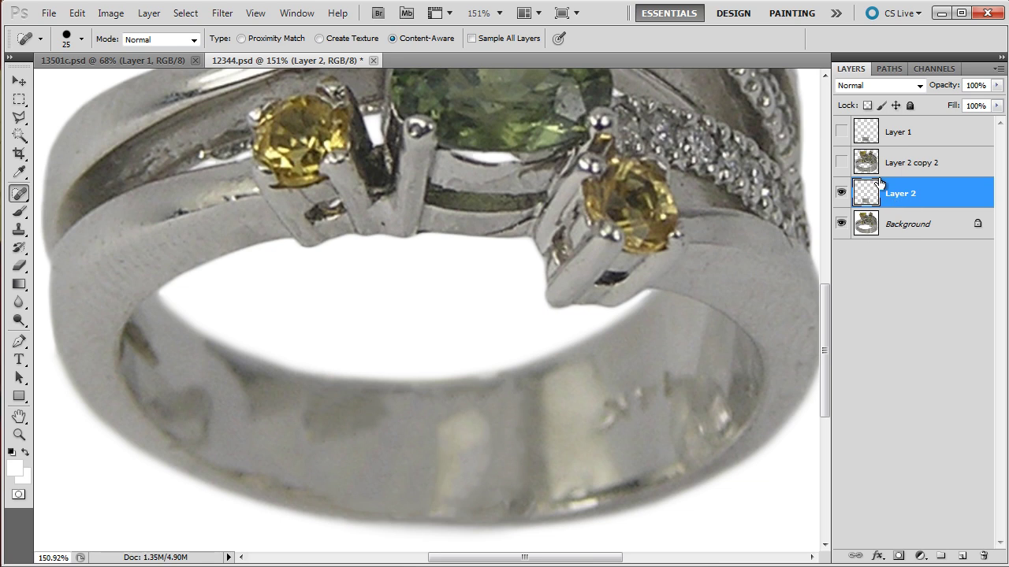
left_click(840, 161)
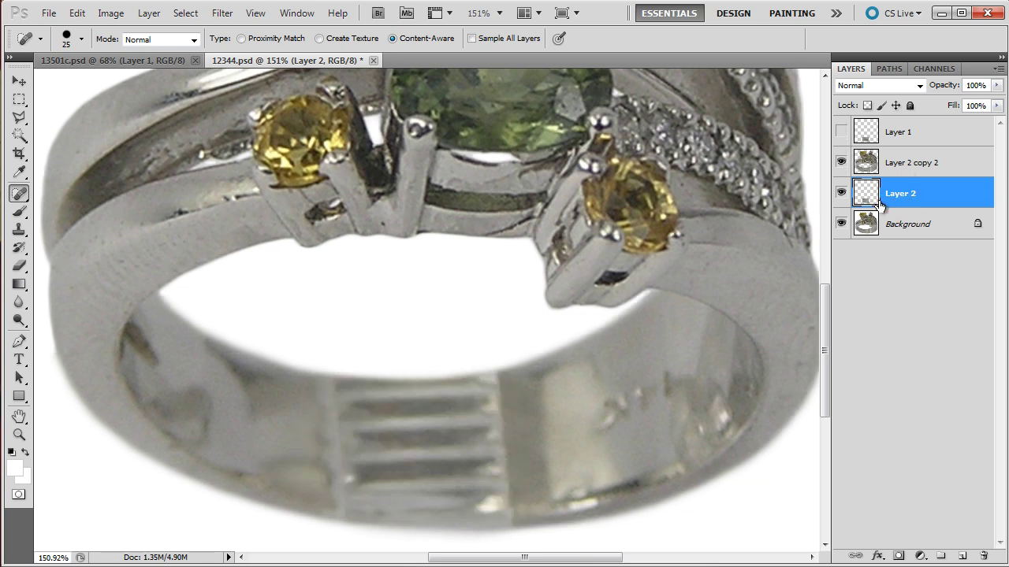
left_click_drag(871, 201, 880, 159)
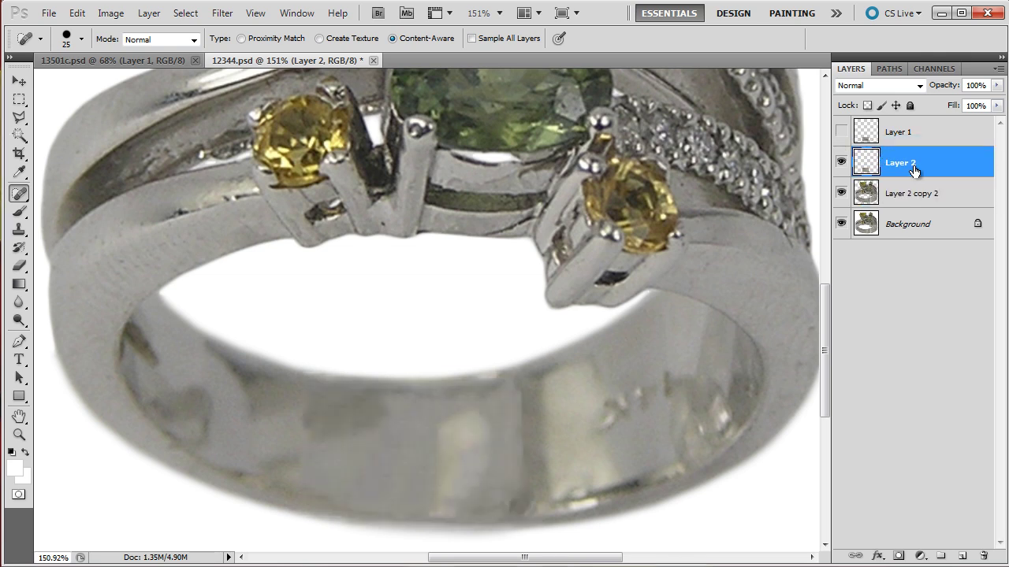
left_click(840, 163)
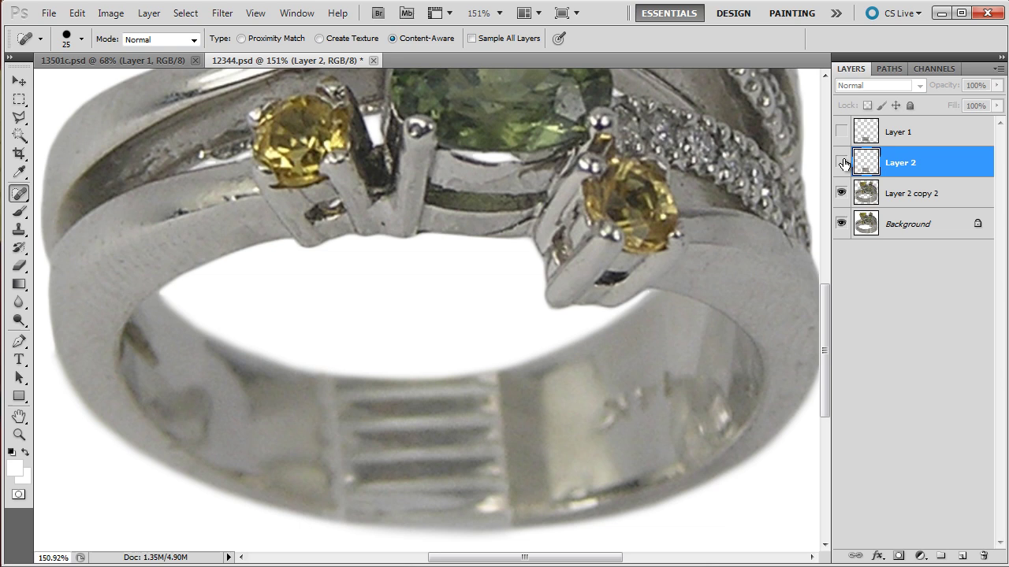
left_click(841, 162)
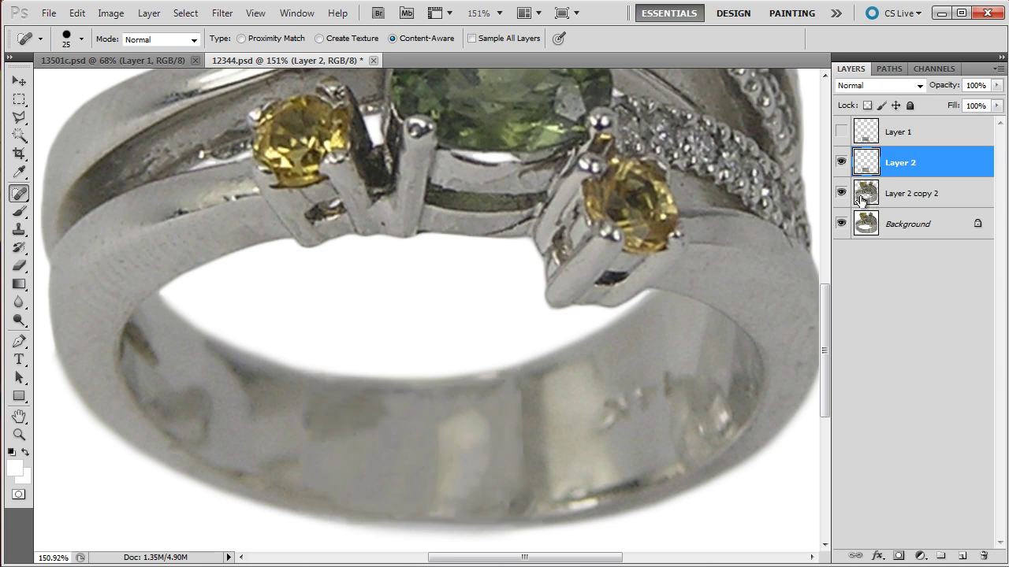
left_click(913, 227)
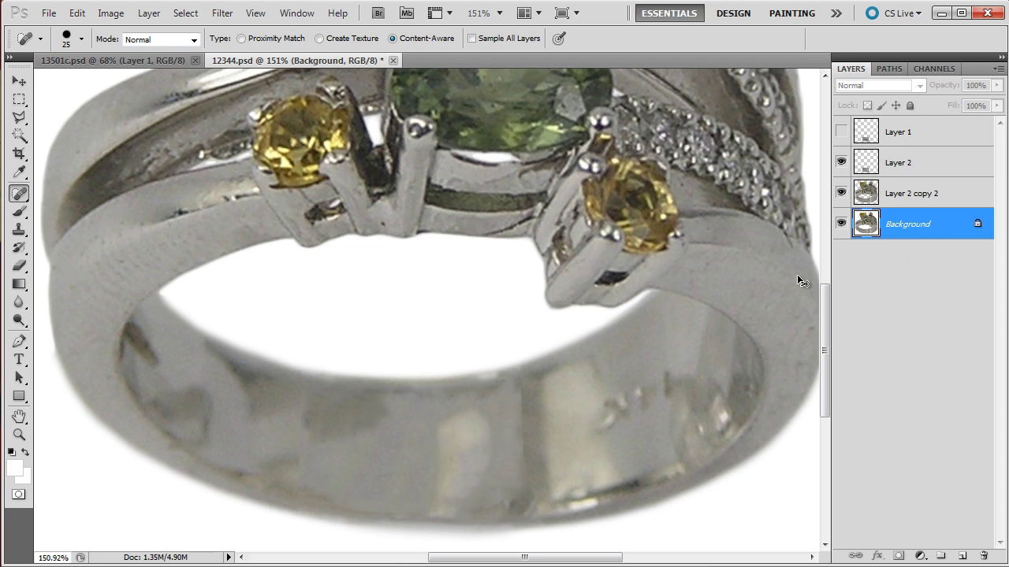
Fill the Background layer with the white background colour.
key("ctrl+0")
key("shift+BackSpace")
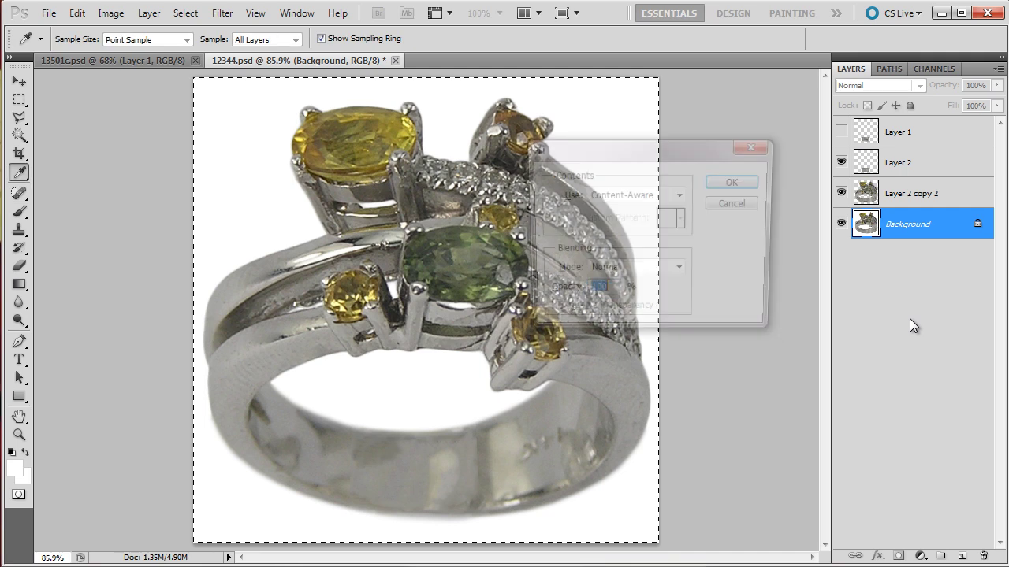
left_click(663, 202)
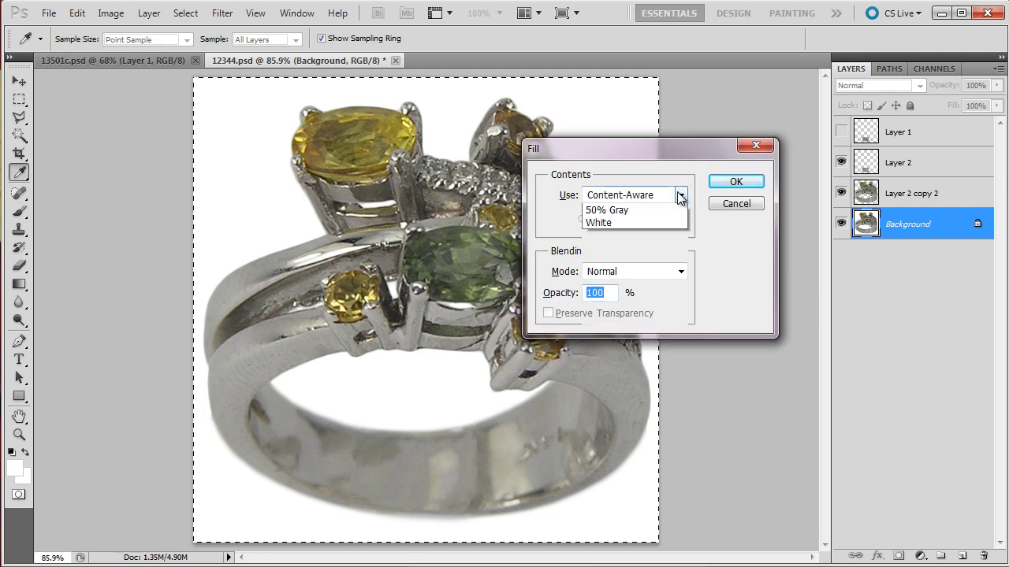
left_click(637, 226)
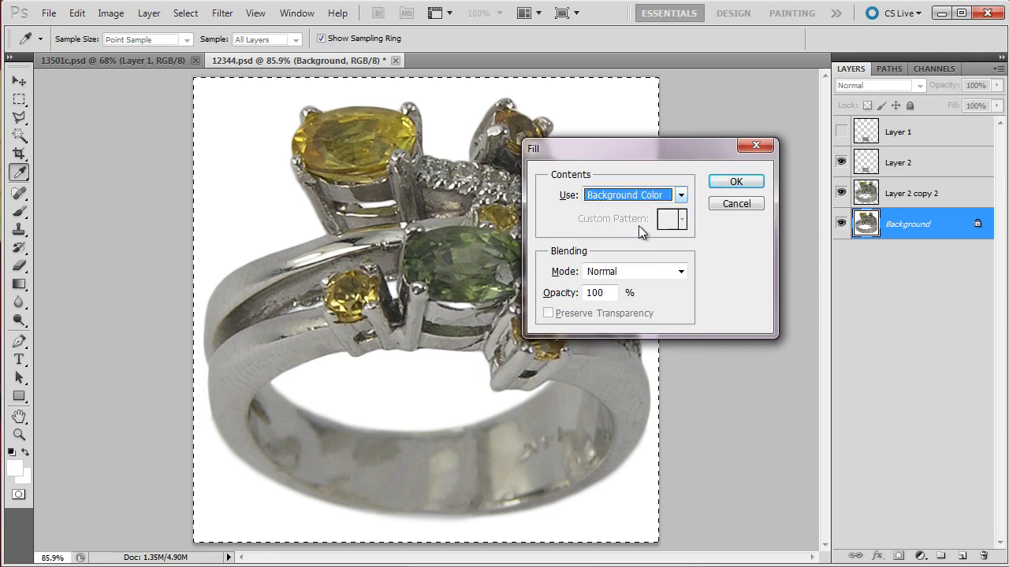
left_click(736, 182)
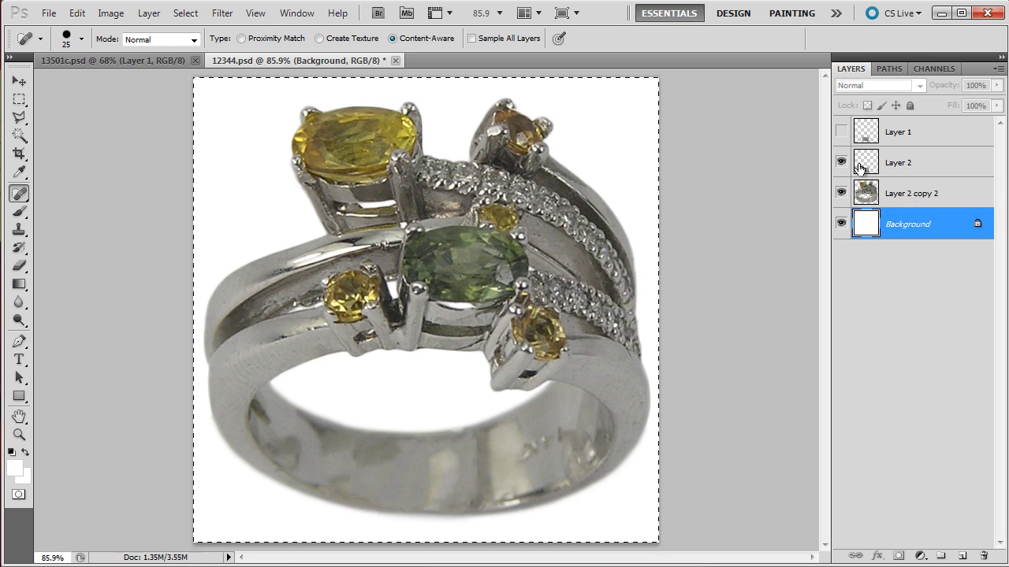
Merge Layer 2 down into Layer 2 copy 2 and load the ring's outline as a selection.
left_click(903, 169)
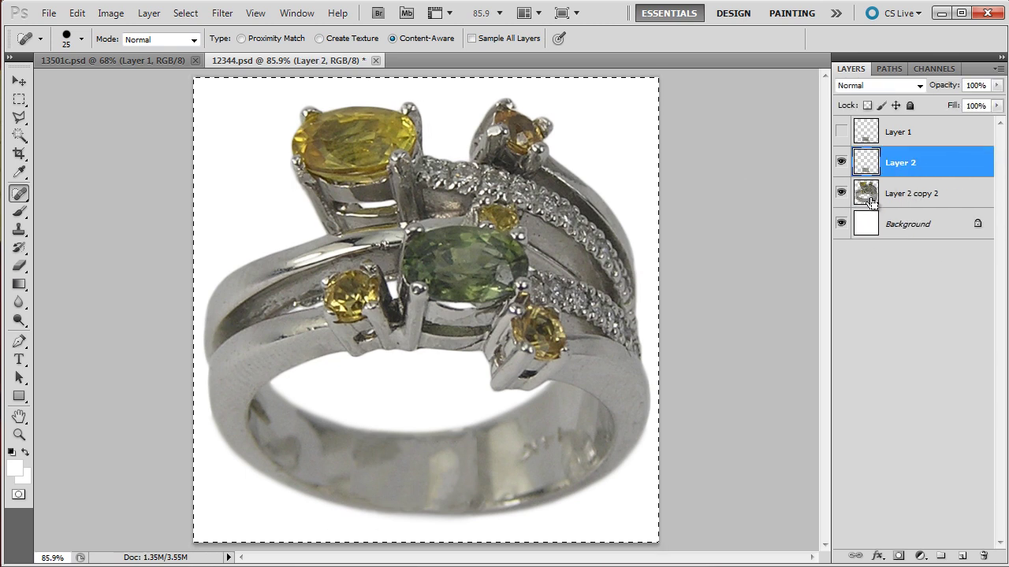
key("ctrl+e")
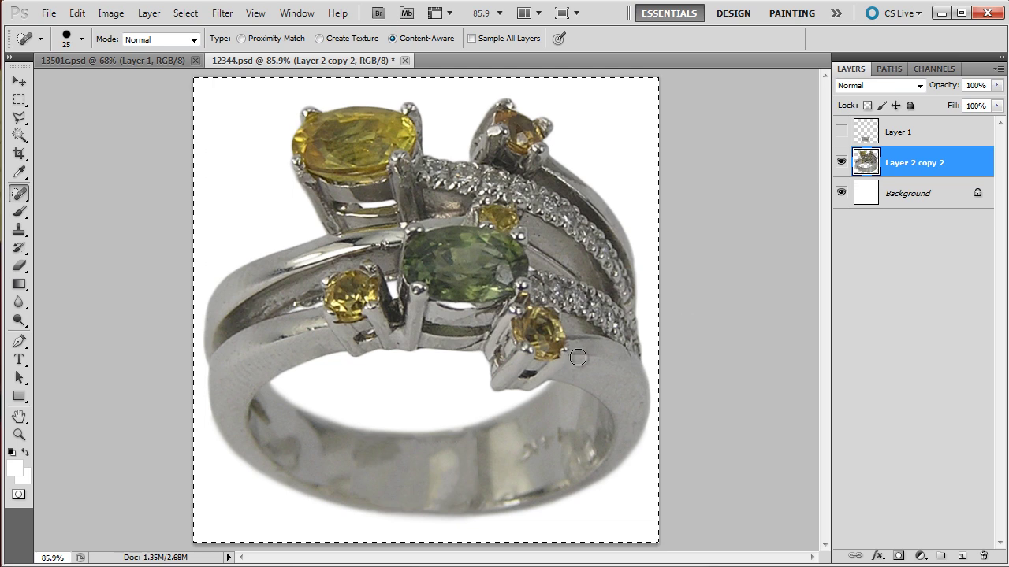
left_click(866, 163, "ctrl")
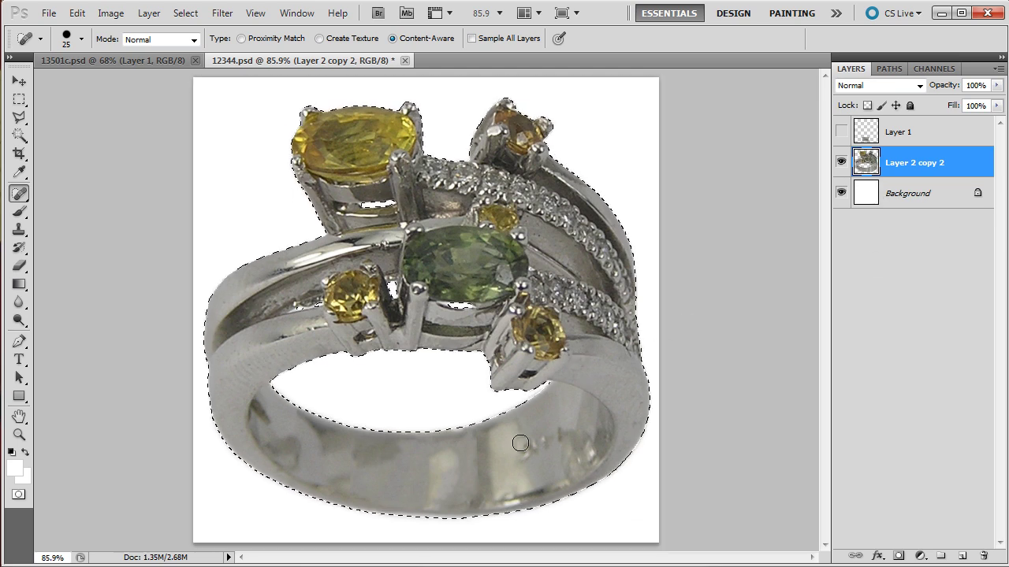
Zoom in and spot-heal the dark marks and blotches on the lower inner band.
scroll(483, 475, "up", 3)
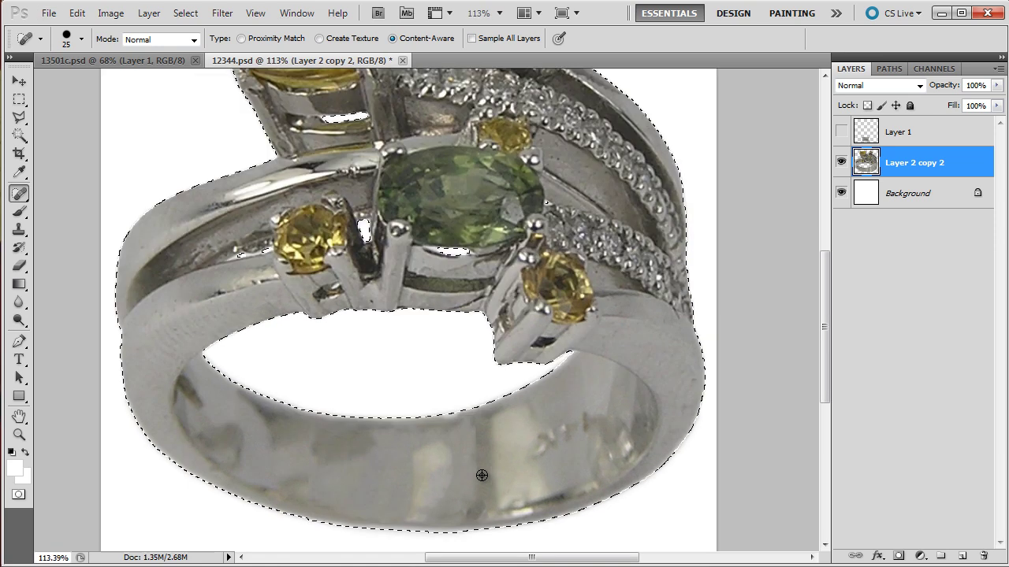
scroll(481, 476, "up", 1)
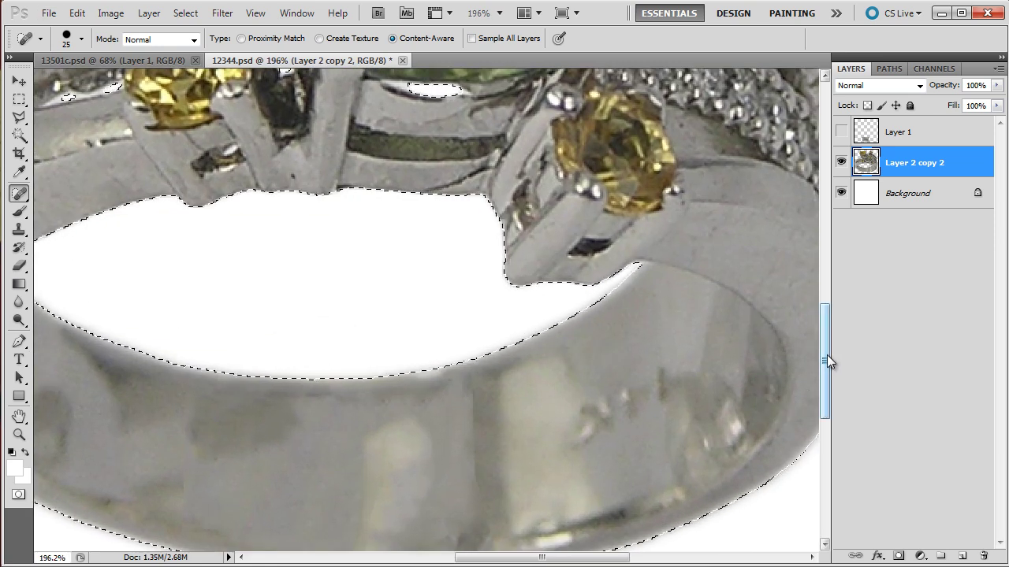
left_click_drag(827, 354, 826, 377)
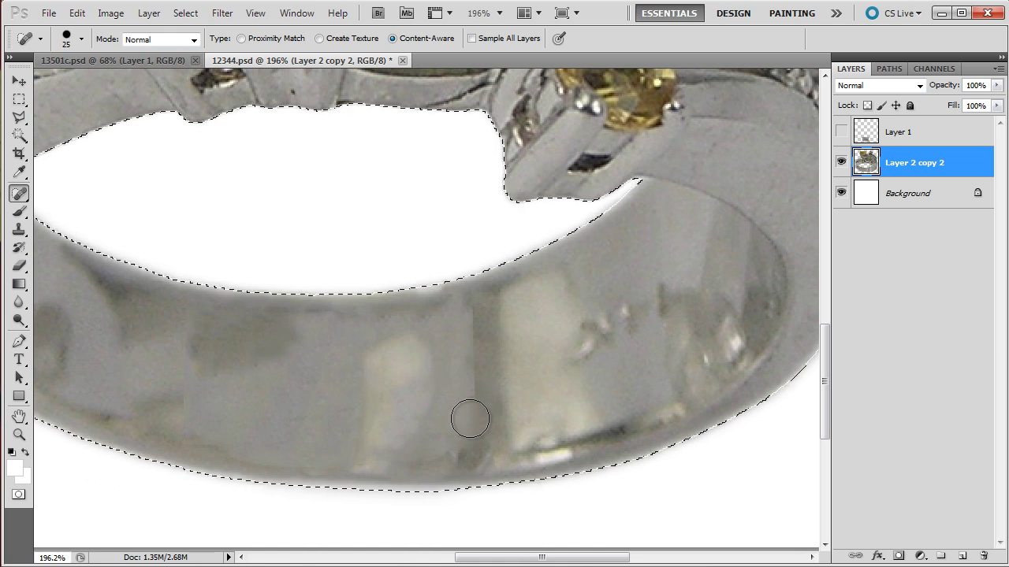
left_click_drag(471, 416, 473, 335)
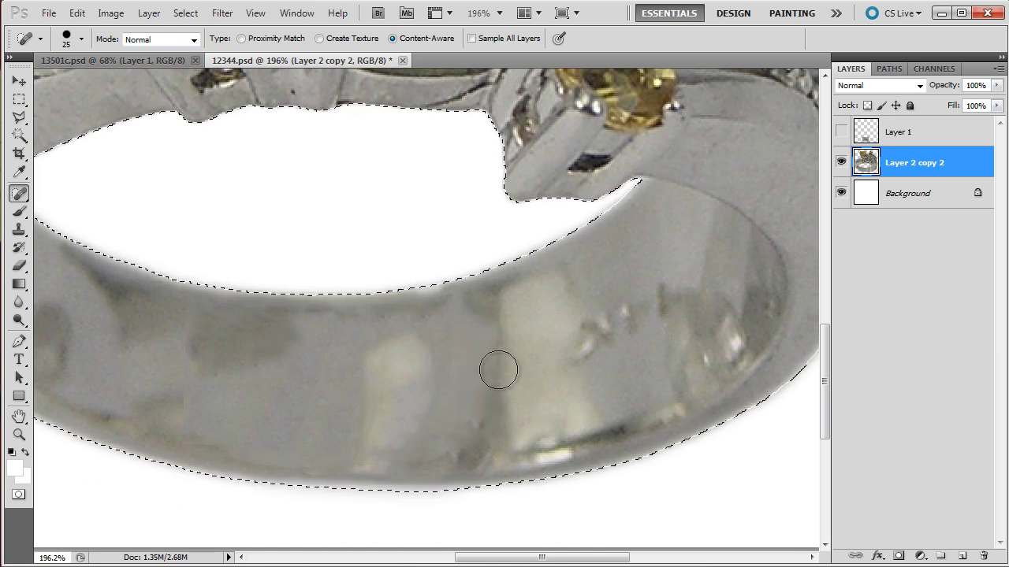
left_click_drag(454, 445, 488, 420)
left_click(473, 420)
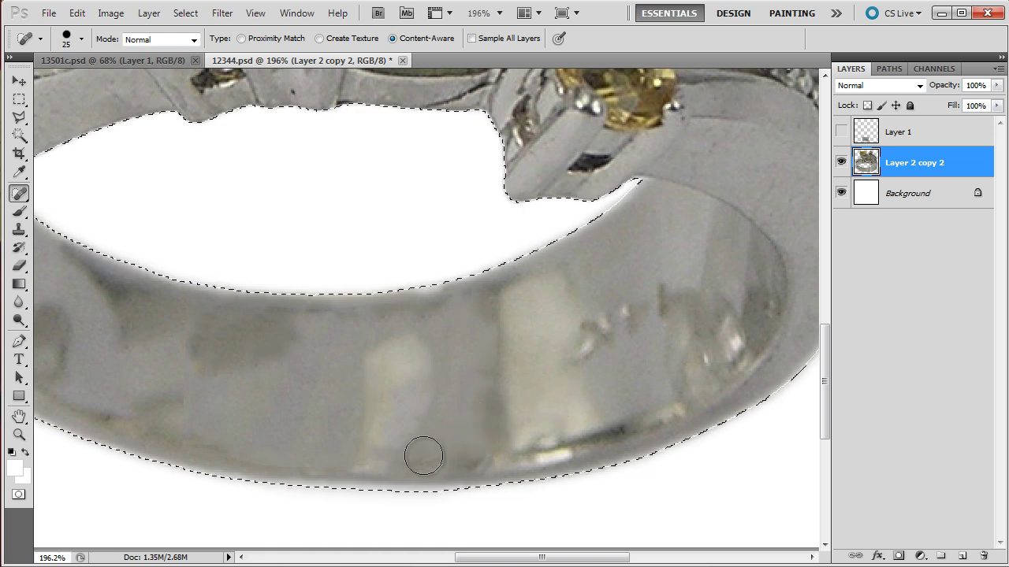
left_click_drag(420, 454, 450, 445)
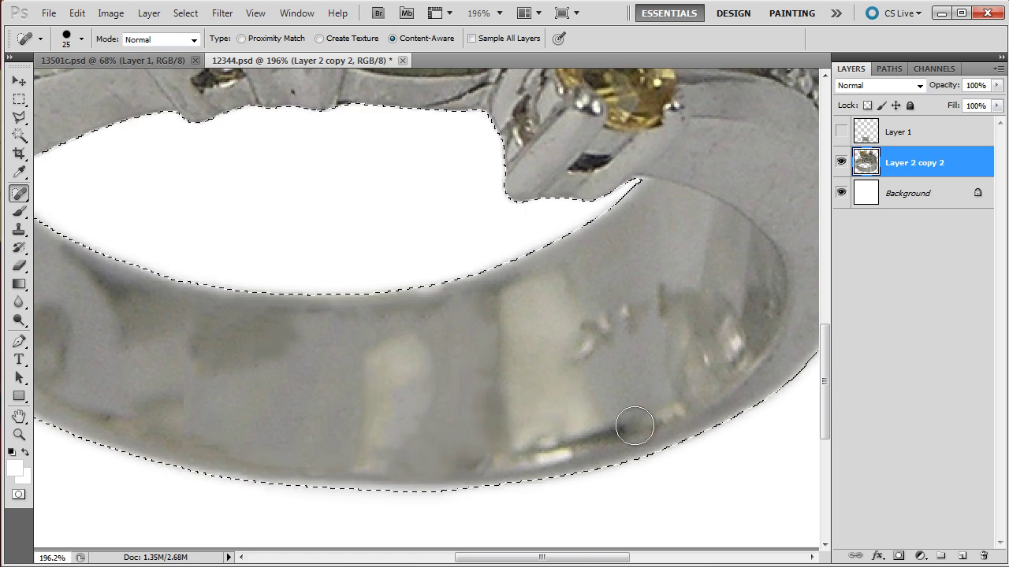
Spot-heal the spots, grey patch and streaks on the band's left side and middle.
left_click(125, 419)
left_click(108, 413)
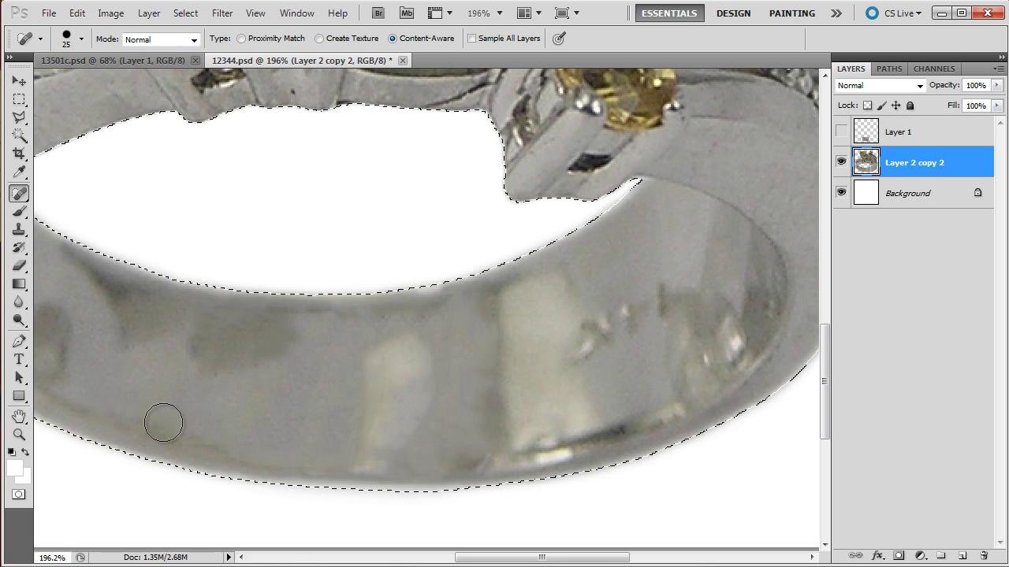
left_click_drag(153, 421, 201, 418)
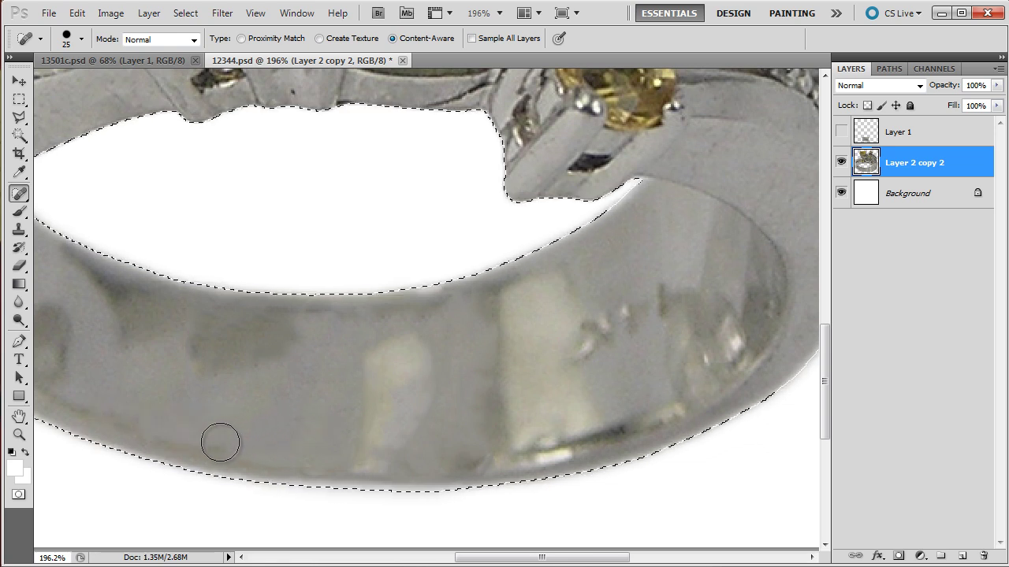
left_click_drag(189, 362, 239, 371)
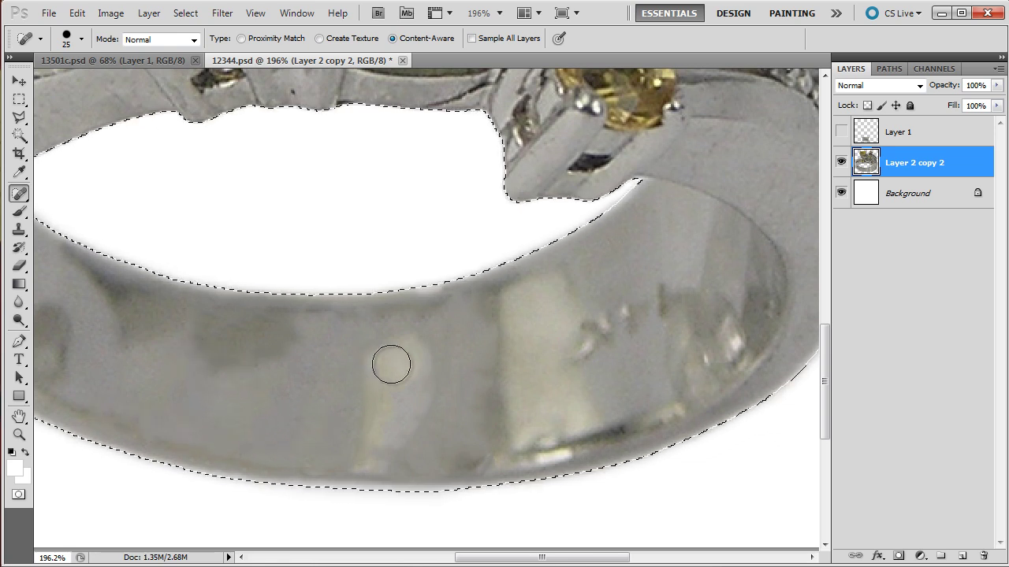
left_click(202, 365)
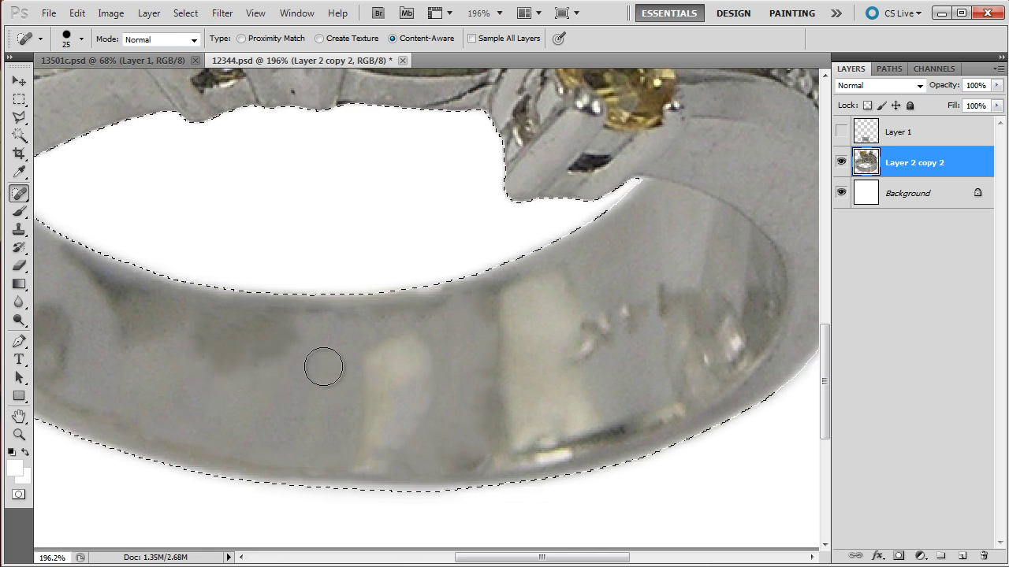
left_click_drag(277, 360, 300, 339)
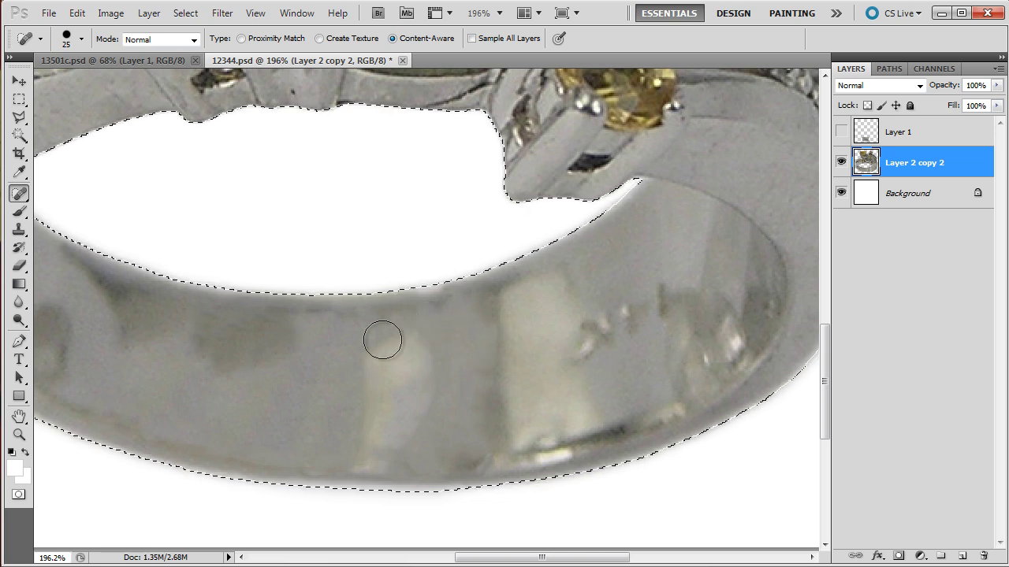
left_click_drag(316, 331, 439, 327)
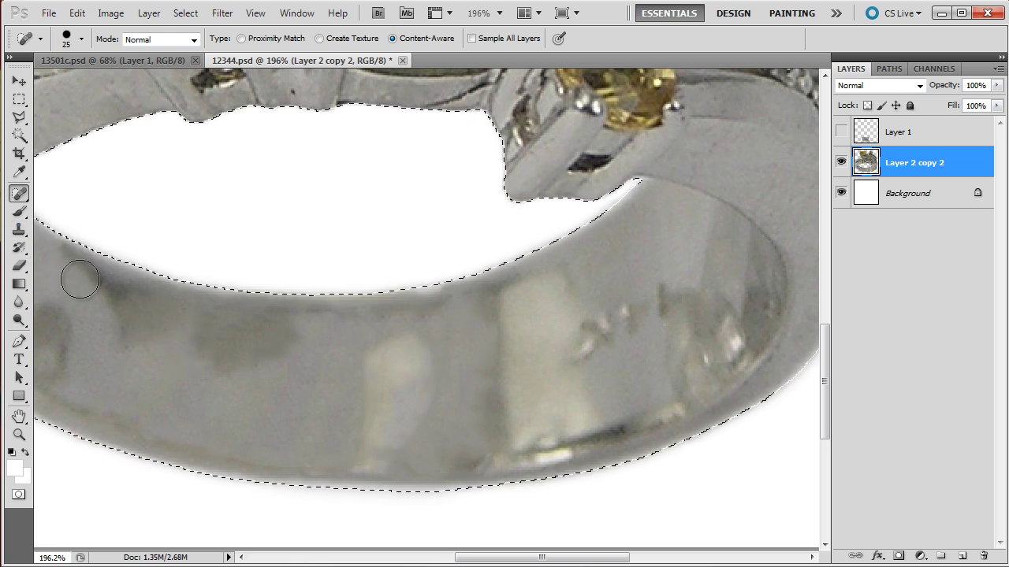
Clone clean metal over the blemishes along the inner band's upper and lower edges.
key("s")
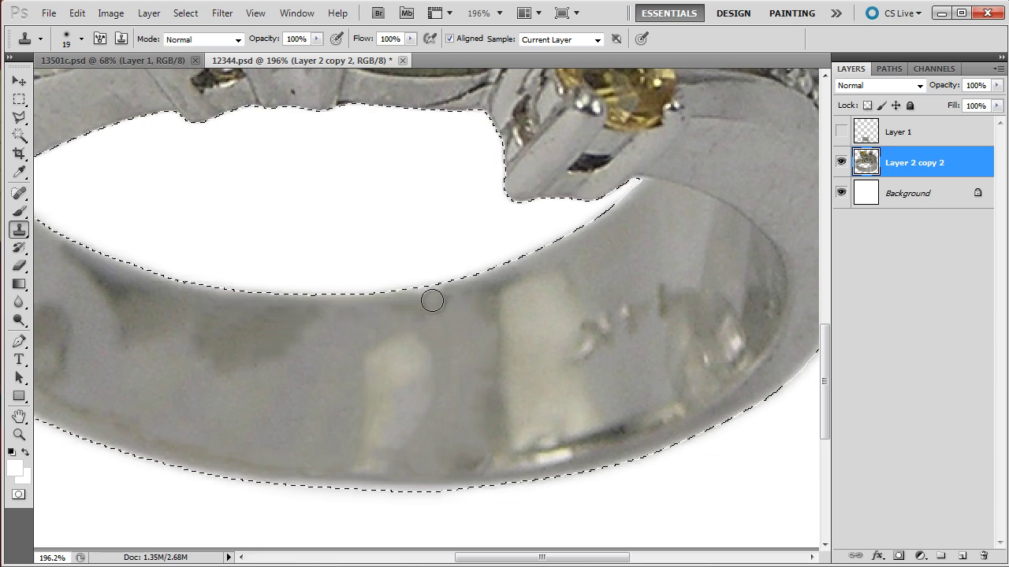
left_click_drag(441, 295, 426, 299)
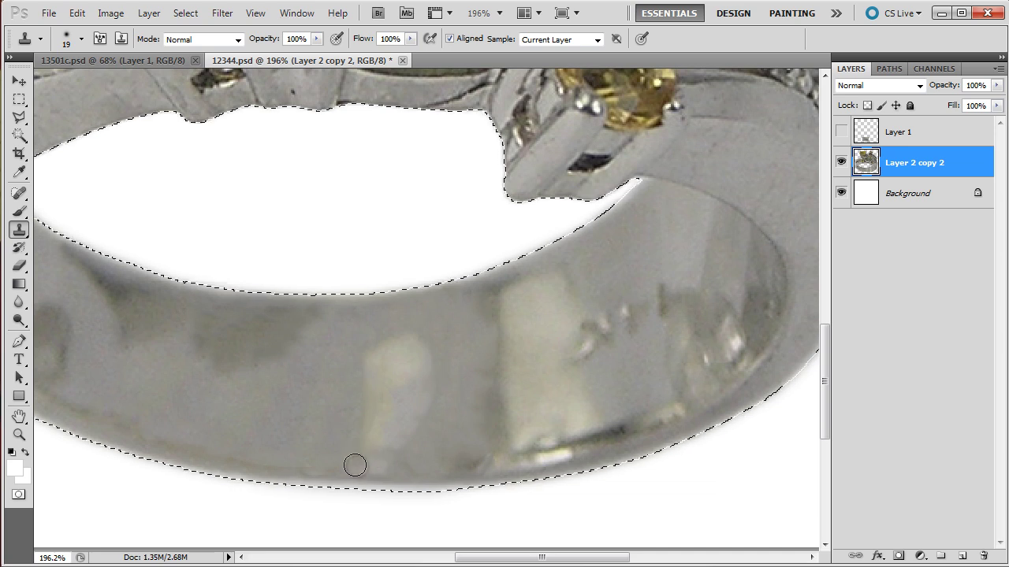
mouse_move(356, 471)
left_mouse_down()
mouse_move(368, 470)
mouse_move(351, 468)
left_mouse_up()
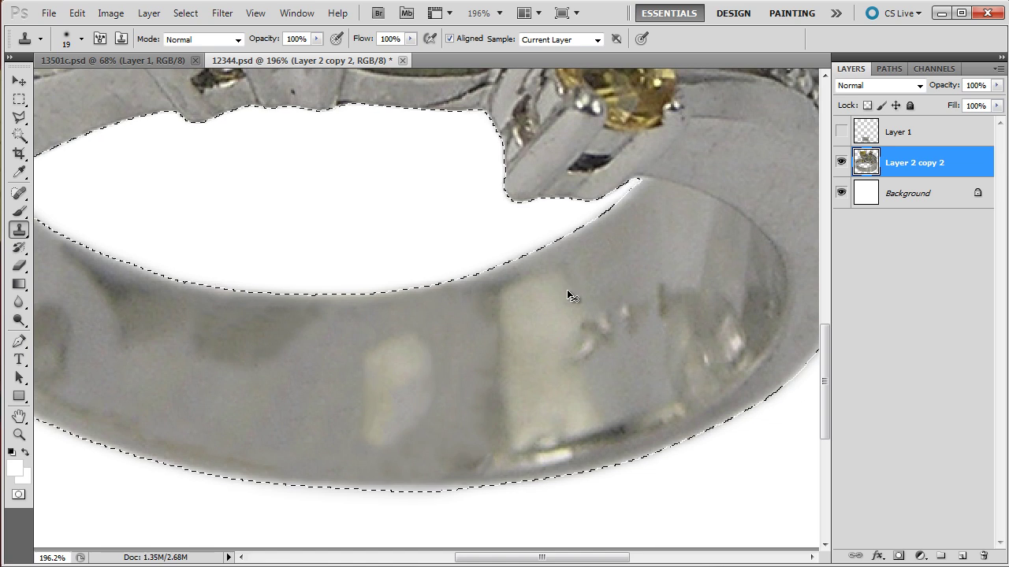
key("ctrl+0")
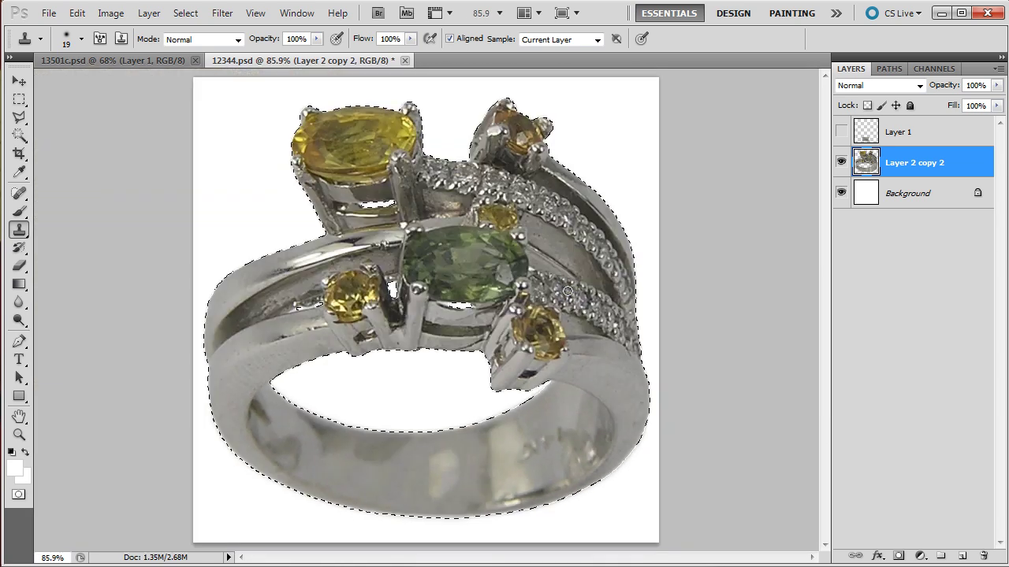
left_click(842, 132)
left_click(844, 132)
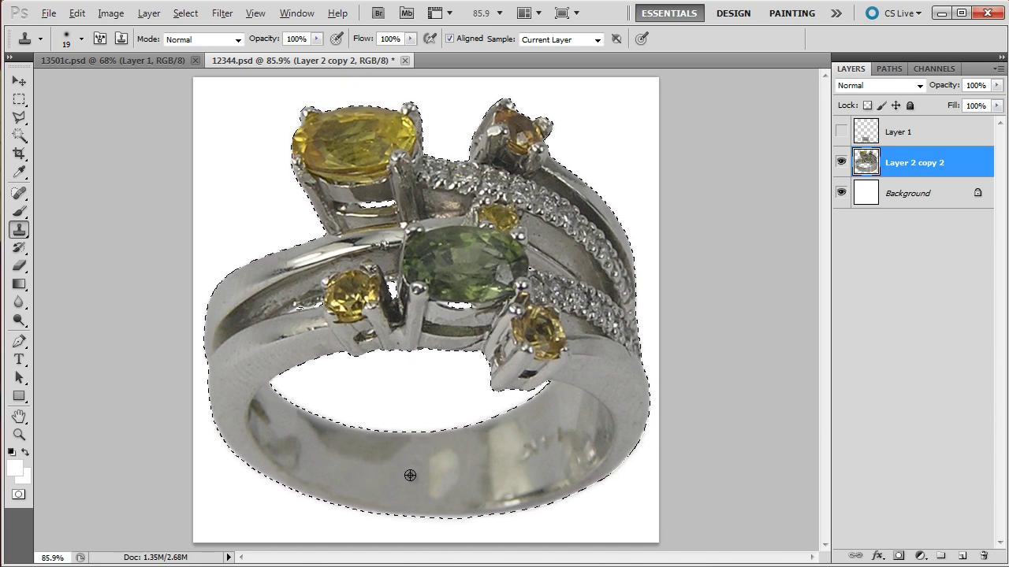
key("alt")
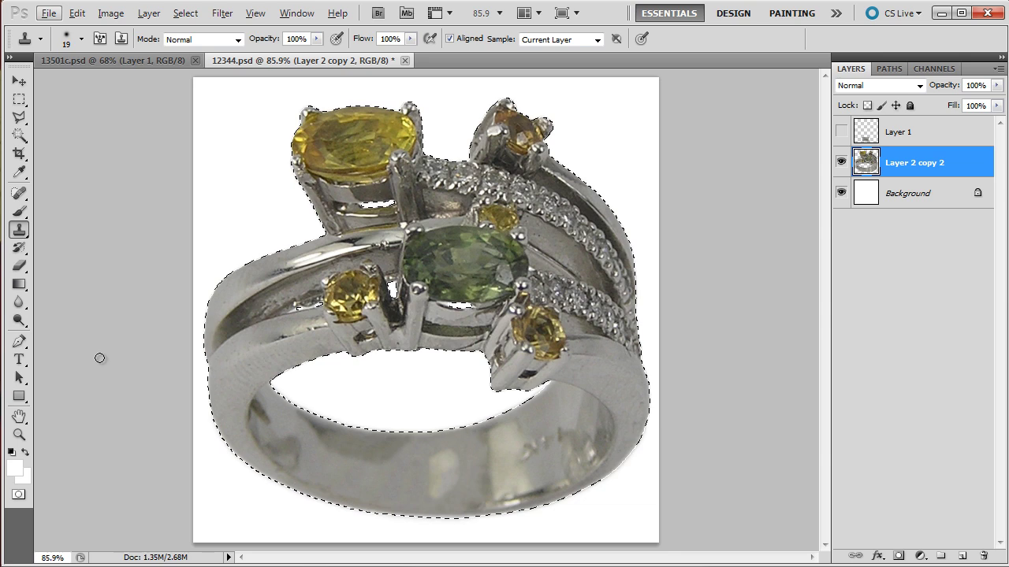
left_click(18, 196)
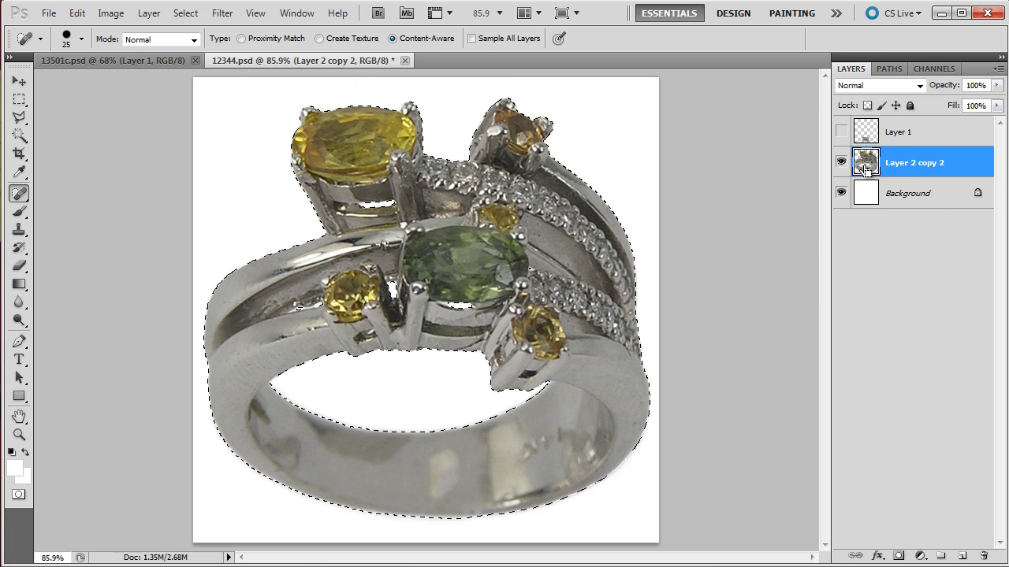
Deselect the ring and delete Layer 1, leaving Layer 2 copy 2 over the white Background.
left_click(892, 138)
key("ctrl+d")
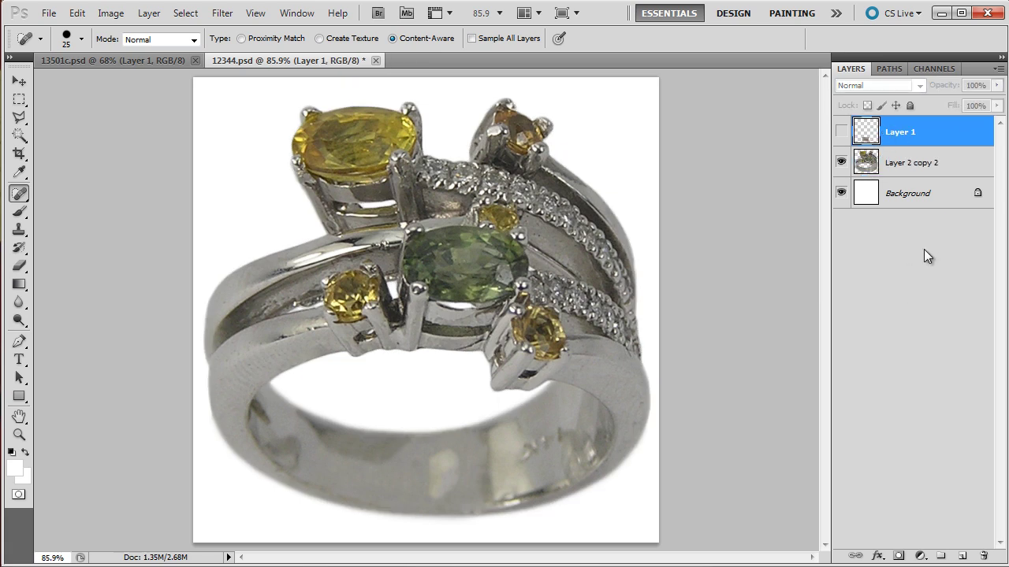
left_click(985, 557)
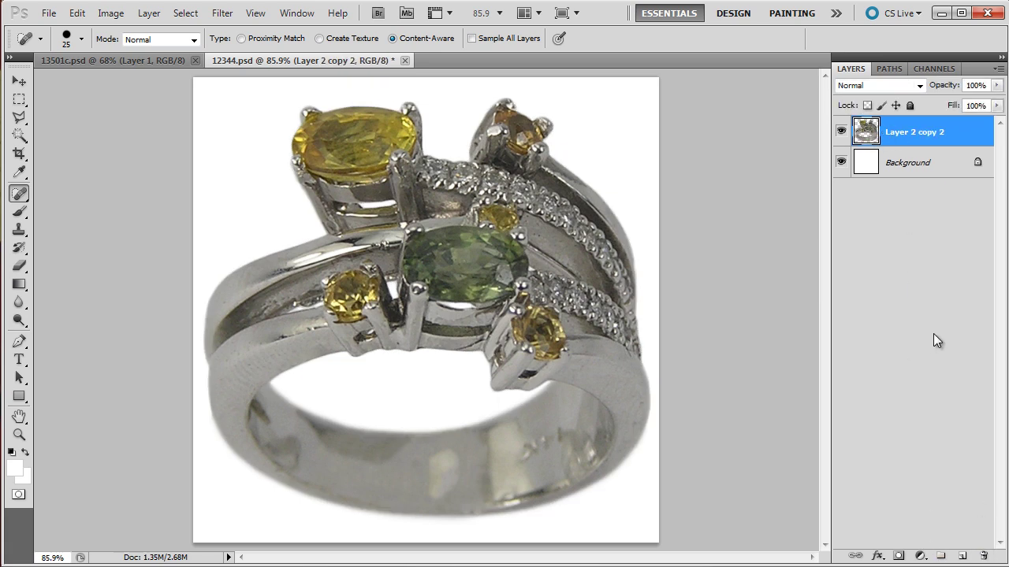